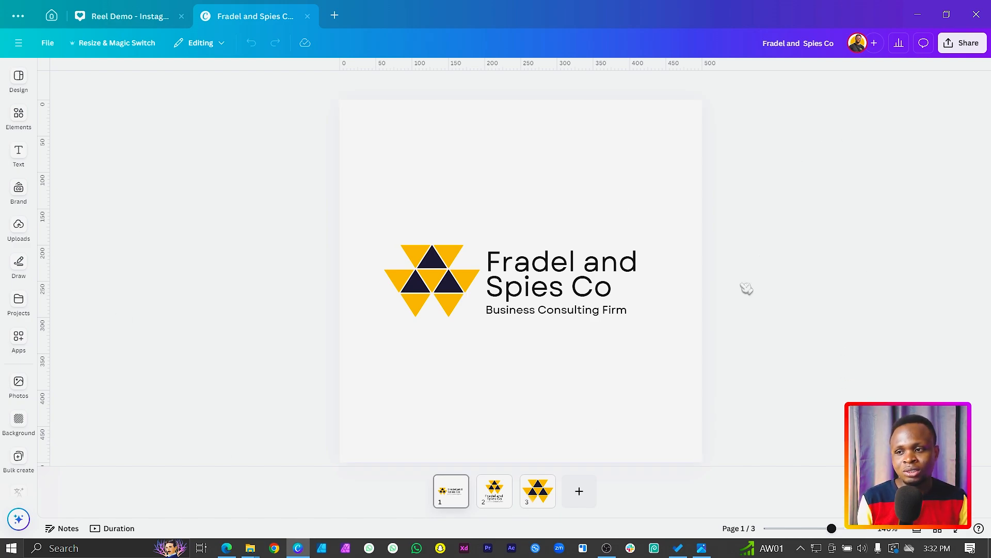
# Step: Download all three logo pages as PNG files with a transparent background
pyautogui.click(963, 43)
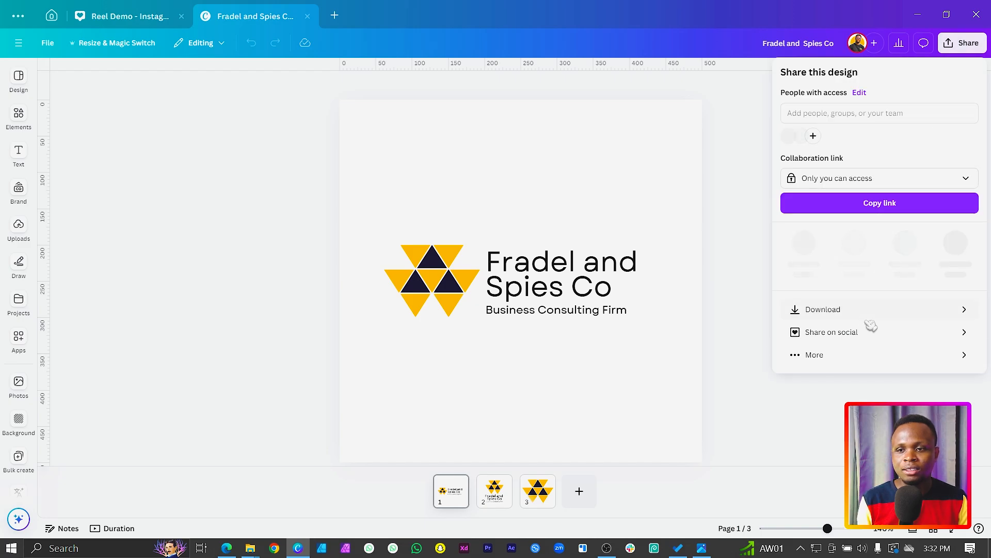
pyautogui.click(863, 299)
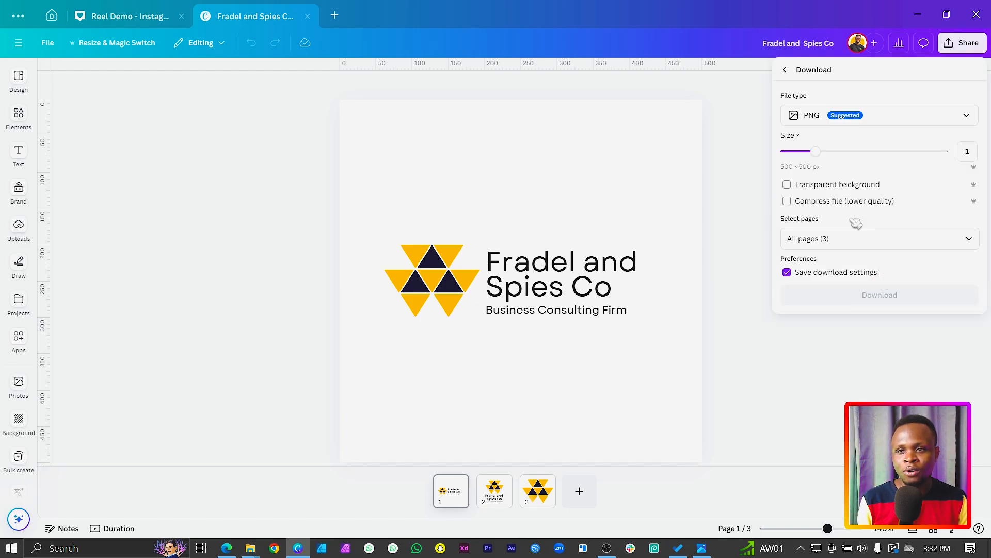
pyautogui.click(890, 123)
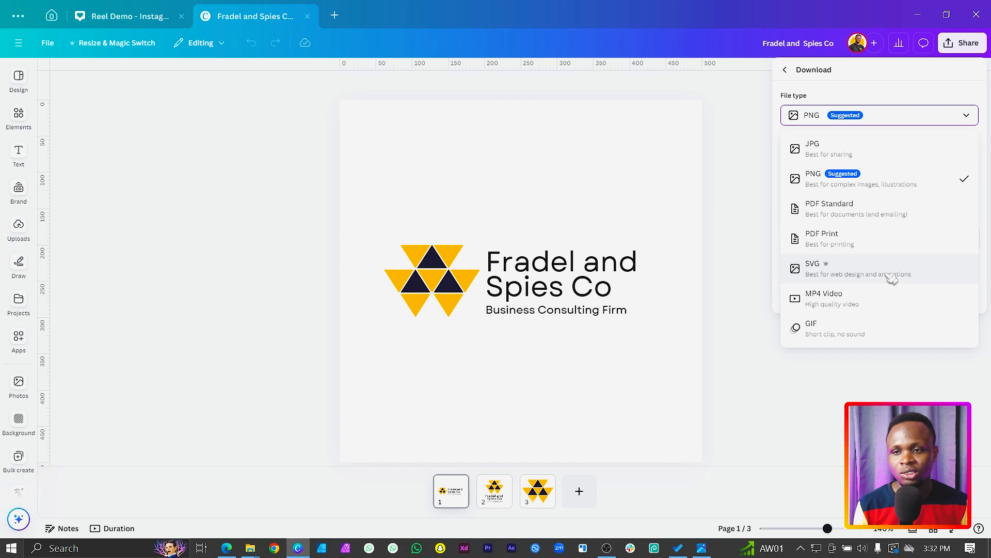
pyautogui.click(877, 191)
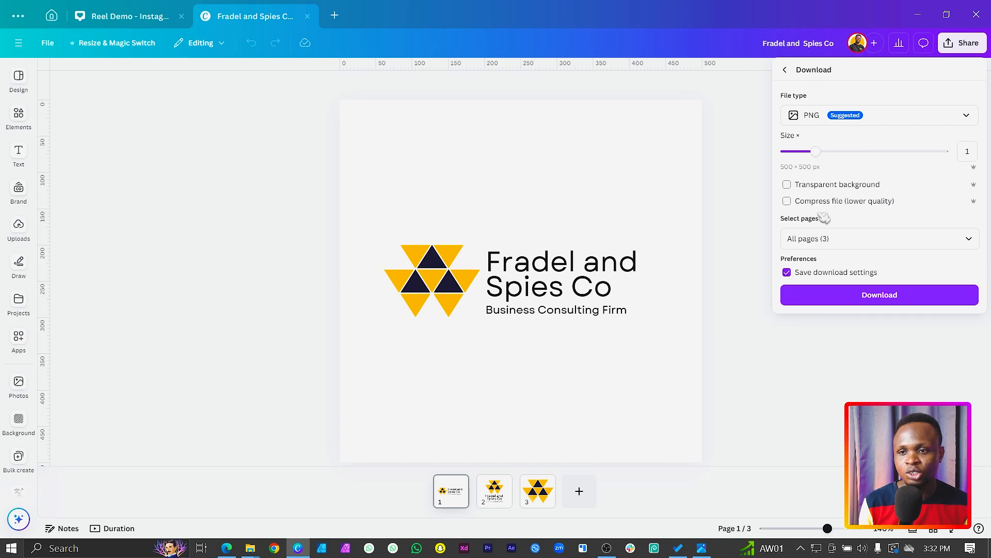
pyautogui.click(788, 185)
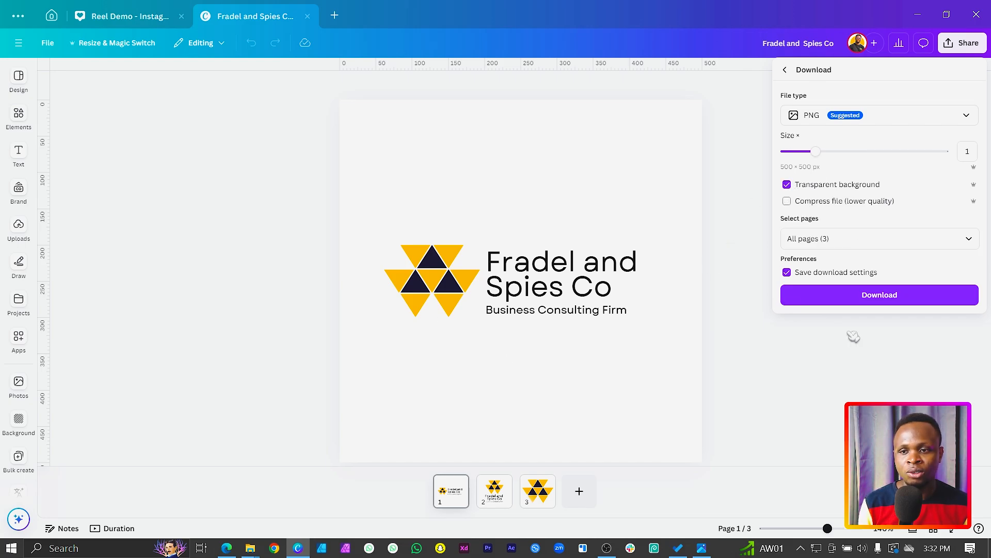
pyautogui.click(879, 295)
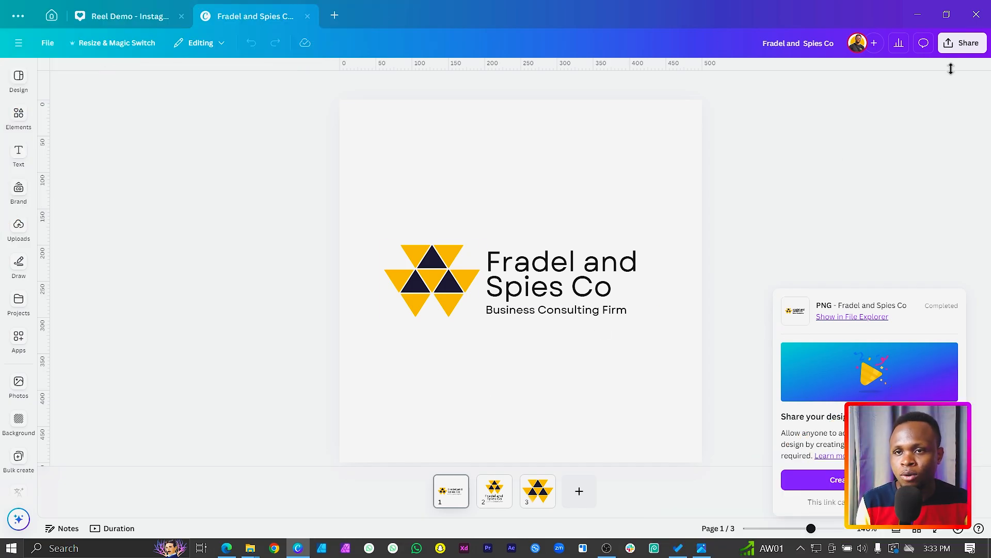
# Step: Download all three pages as PNG without transparency, saving the ZIP as "Fradel and Spies Co - BG" in the Logo folder
pyautogui.click(963, 42)
pyautogui.click(822, 298)
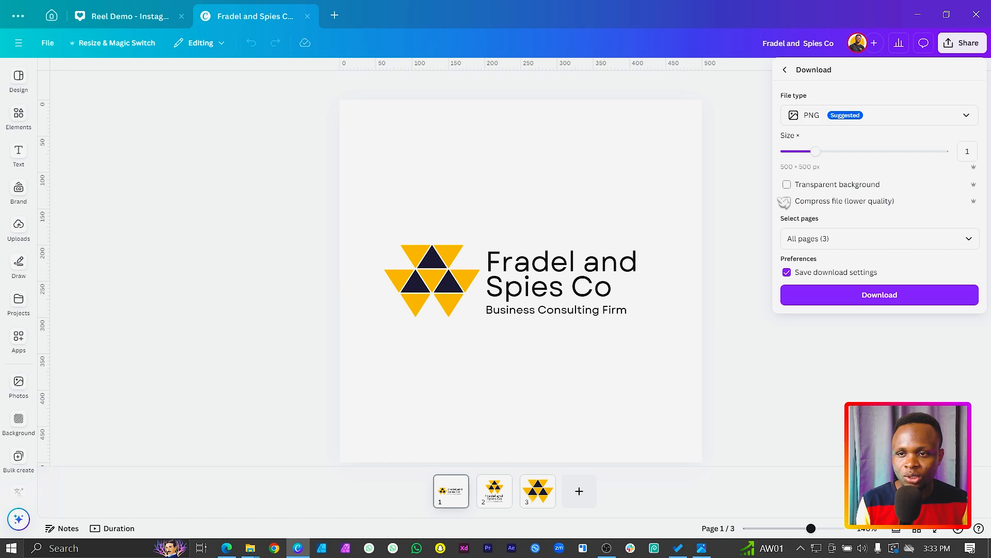
pyautogui.click(827, 301)
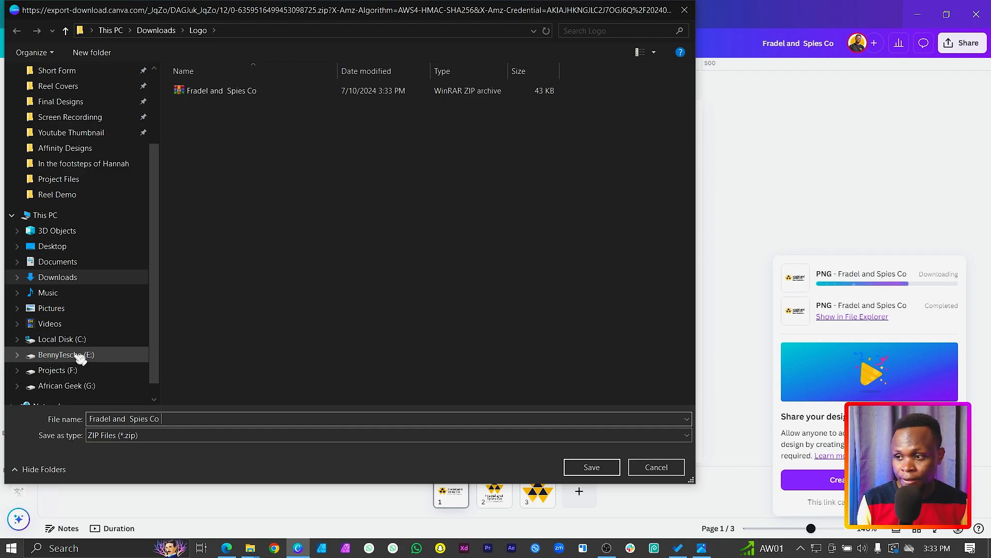
pyautogui.write('- BG')
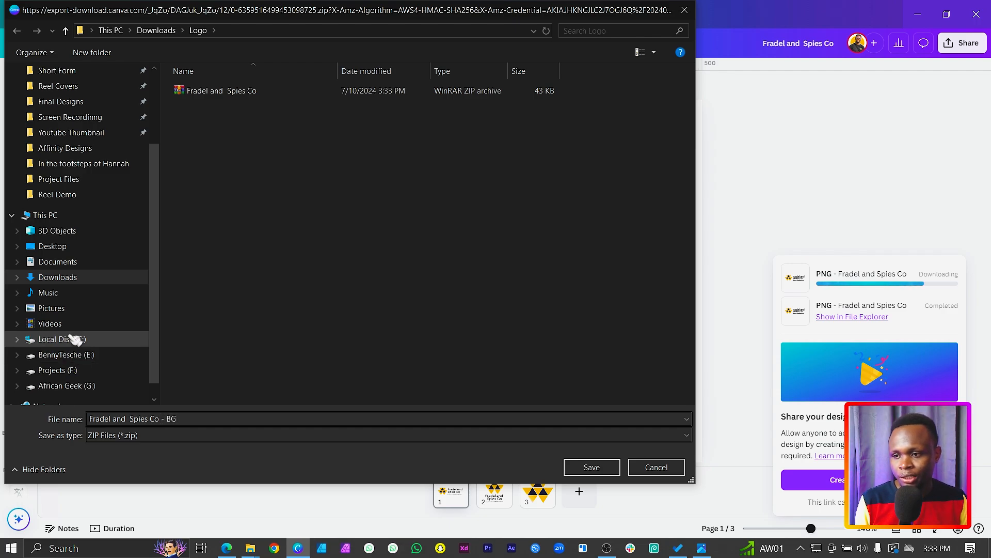
pyautogui.click(591, 467)
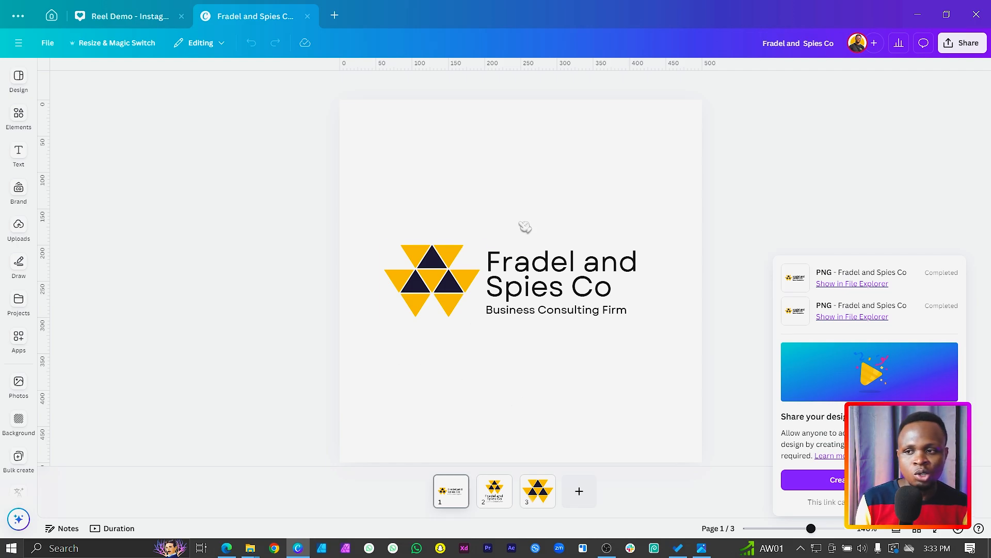
# Step: Check which fonts the company name and the tagline use on page 1
pyautogui.click(557, 264)
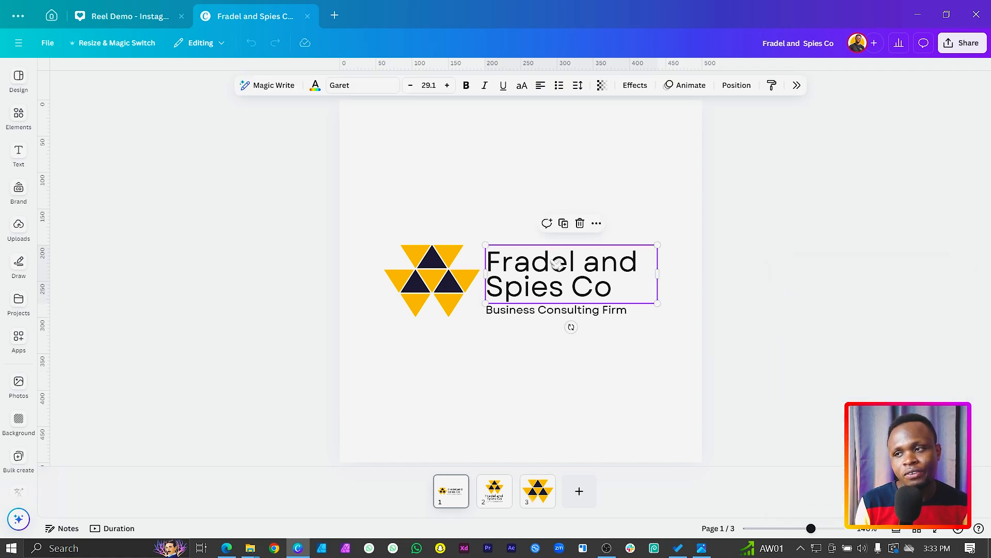
pyautogui.click(533, 316)
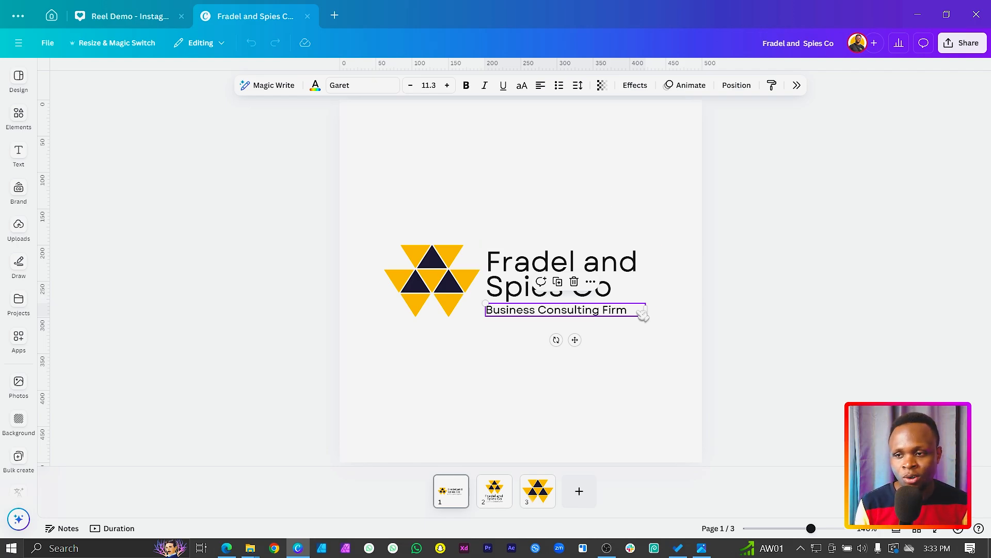
pyautogui.click(634, 377)
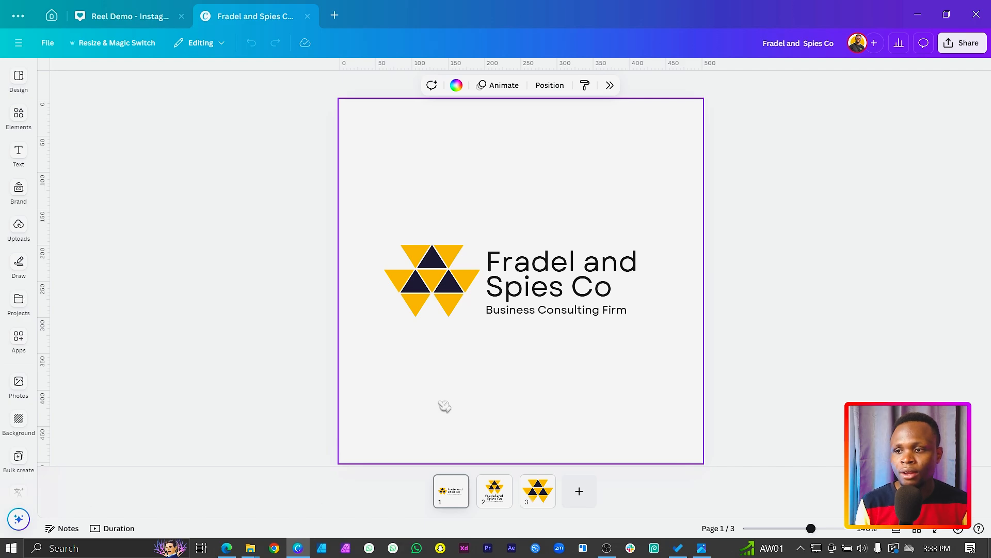
# Step: Copy the yellow triangle's colour code #FFB800 and place it as text near the lower edge of page 1
pyautogui.click(454, 256)
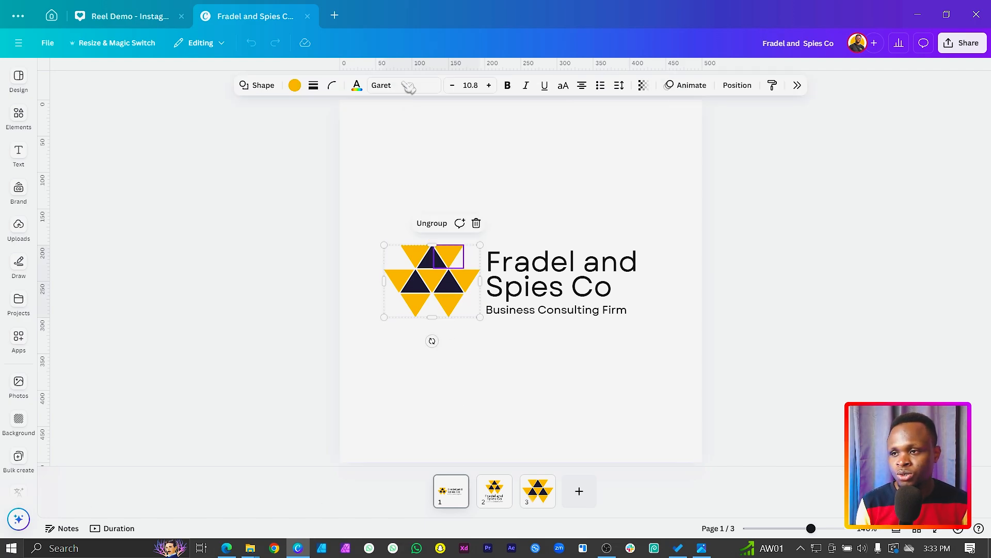
pyautogui.click(293, 85)
pyautogui.hotkey('ctrl', 'c')
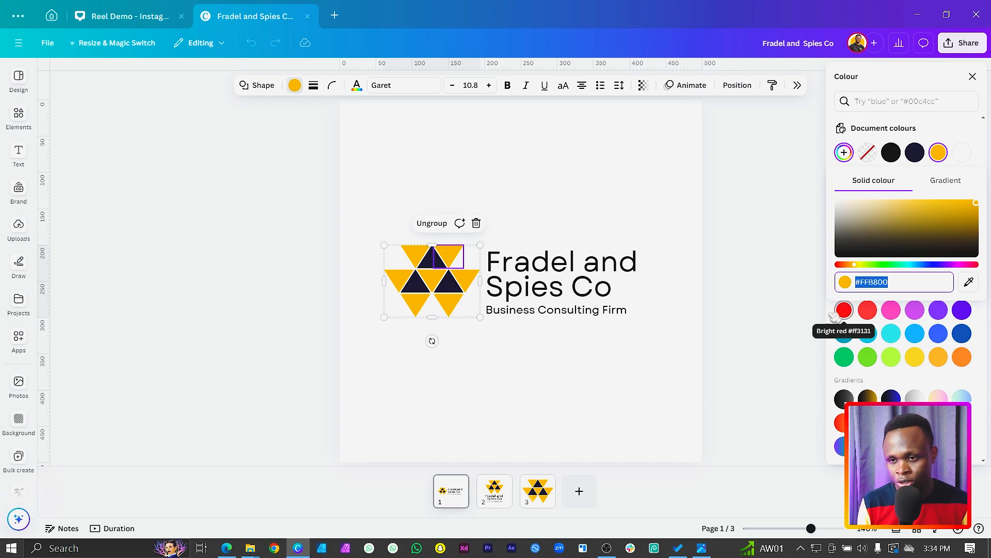
pyautogui.click(535, 419)
pyautogui.hotkey('ctrl', 'v')
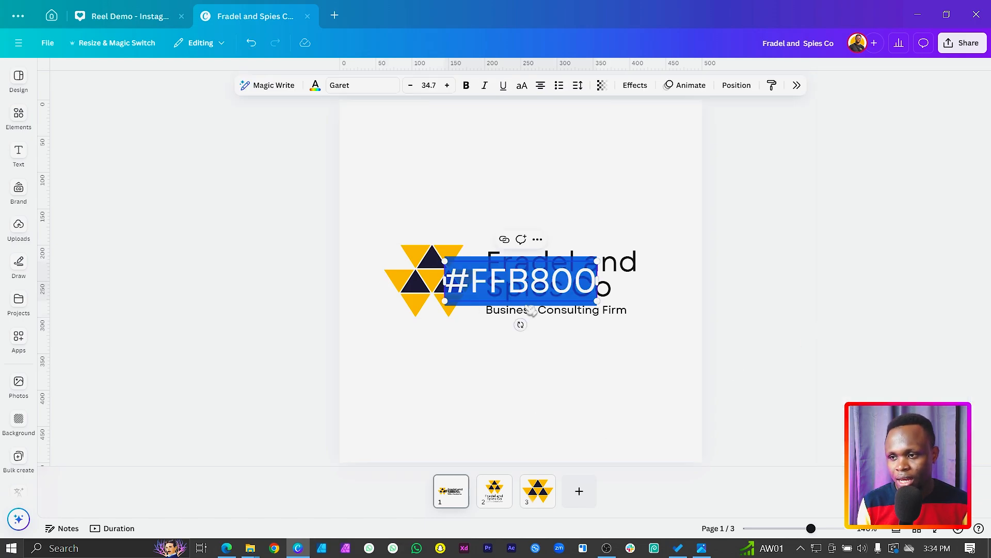
pyautogui.click(526, 363)
pyautogui.moveTo(519, 305); pyautogui.dragTo(513, 419)
pyautogui.hotkey('ctrl', 'z')
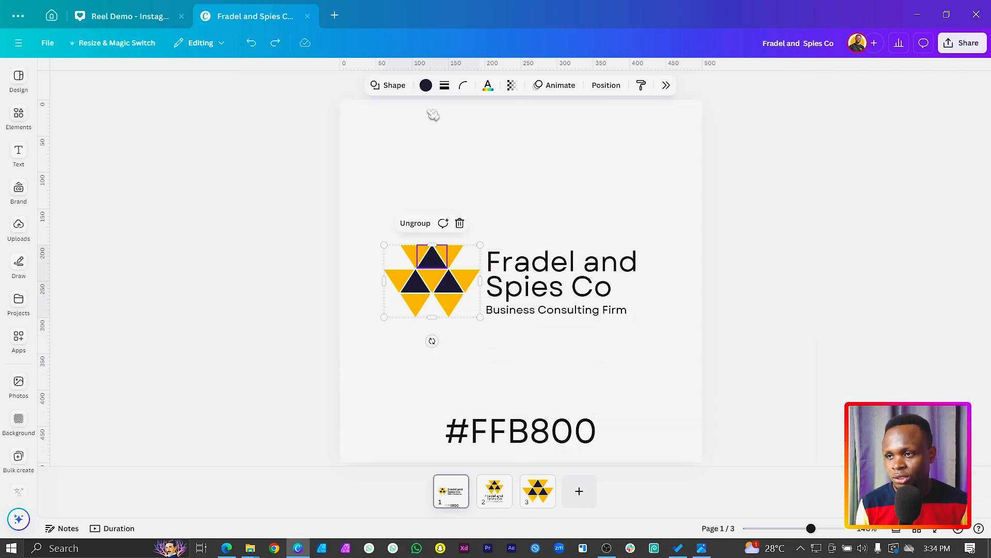
# Step: Copy the dark triangle's colour code #110040 and place it as text just above #FFB800 on page 1
pyautogui.click(427, 85)
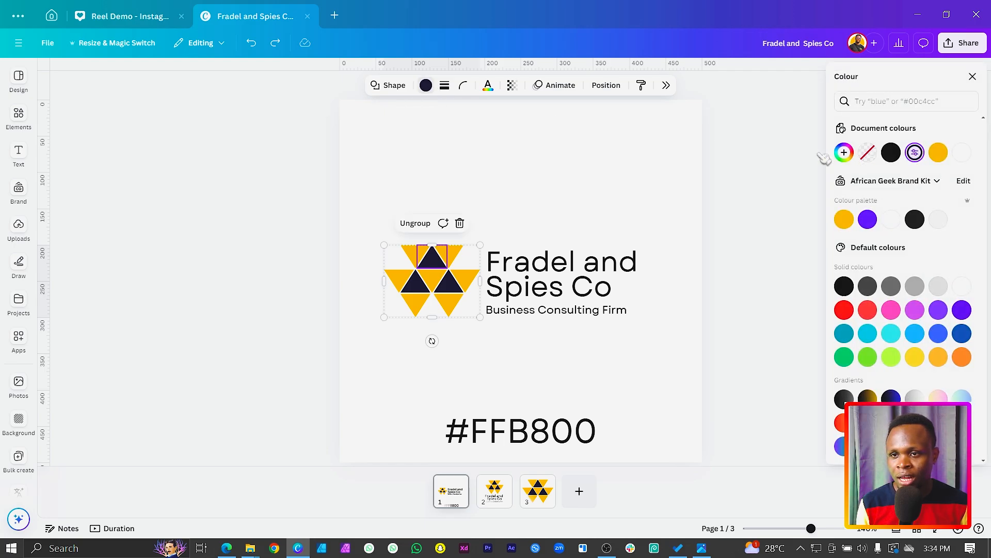
pyautogui.click(844, 153)
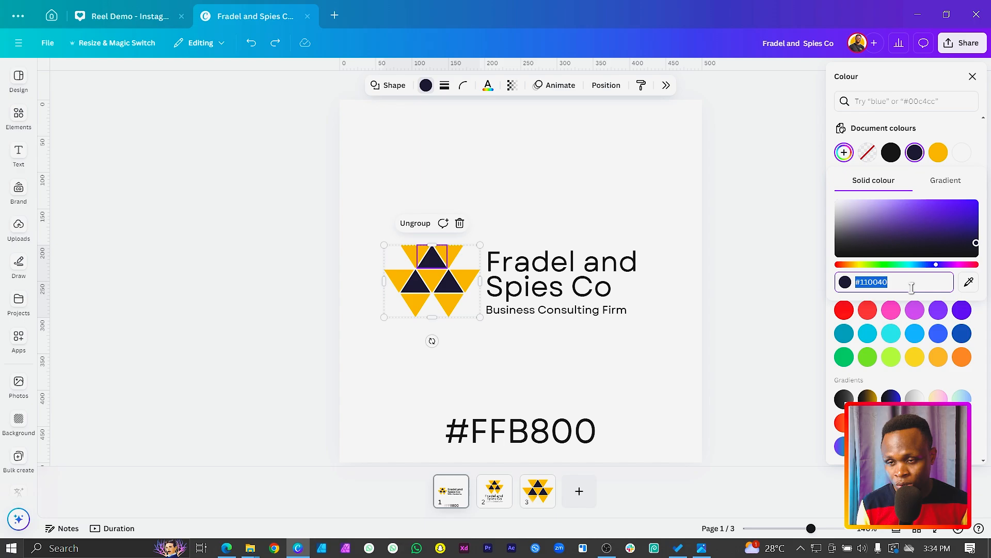
pyautogui.hotkey('ctrl', 'c')
pyautogui.click(689, 364)
pyautogui.hotkey('ctrl', 'v')
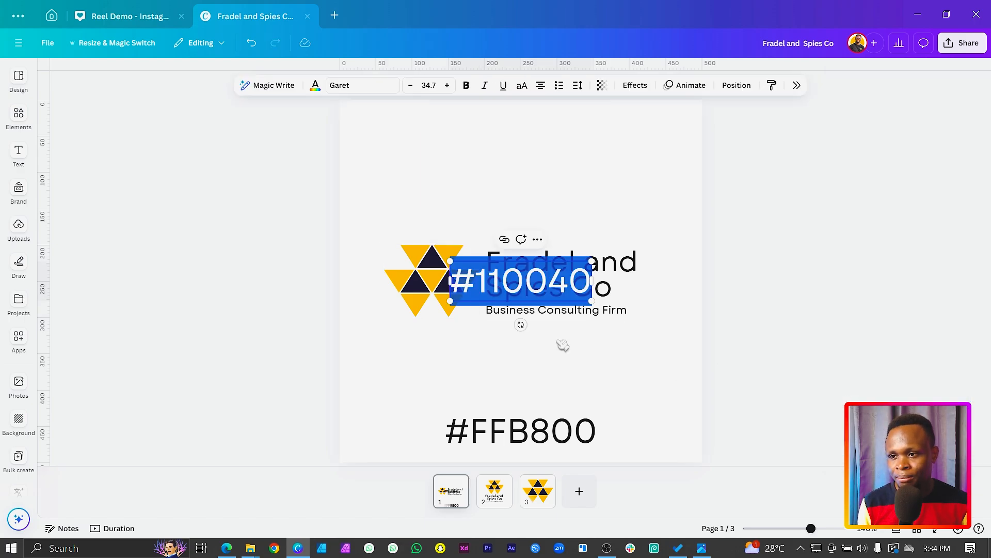
pyautogui.click(562, 346)
pyautogui.moveTo(566, 294); pyautogui.dragTo(563, 410)
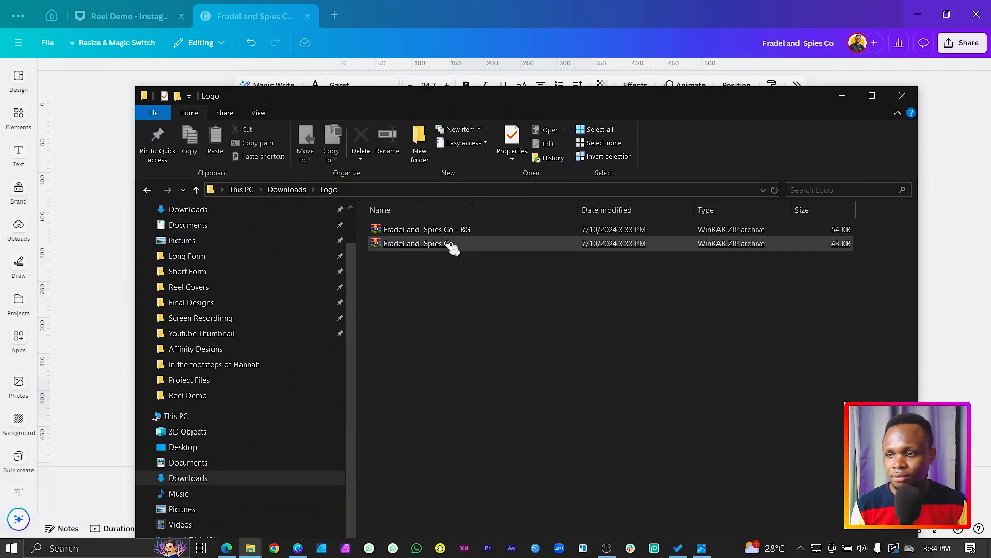
# Step: In File Explorer, extract both downloaded logo ZIP archives in the Logo folder, each into a folder of its own name
pyautogui.rightClick(445, 237)
pyautogui.click(512, 333)
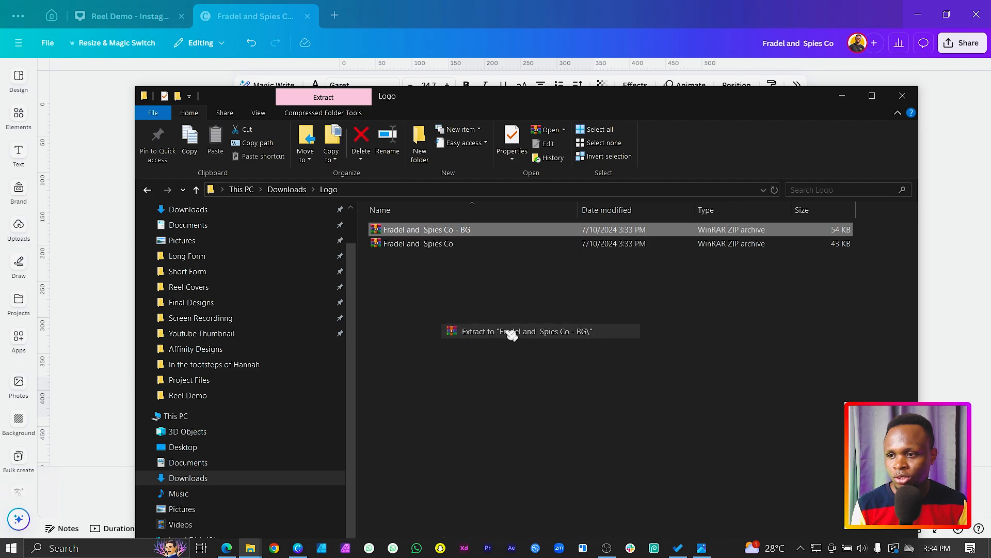
pyautogui.click(395, 248)
pyautogui.click(416, 244)
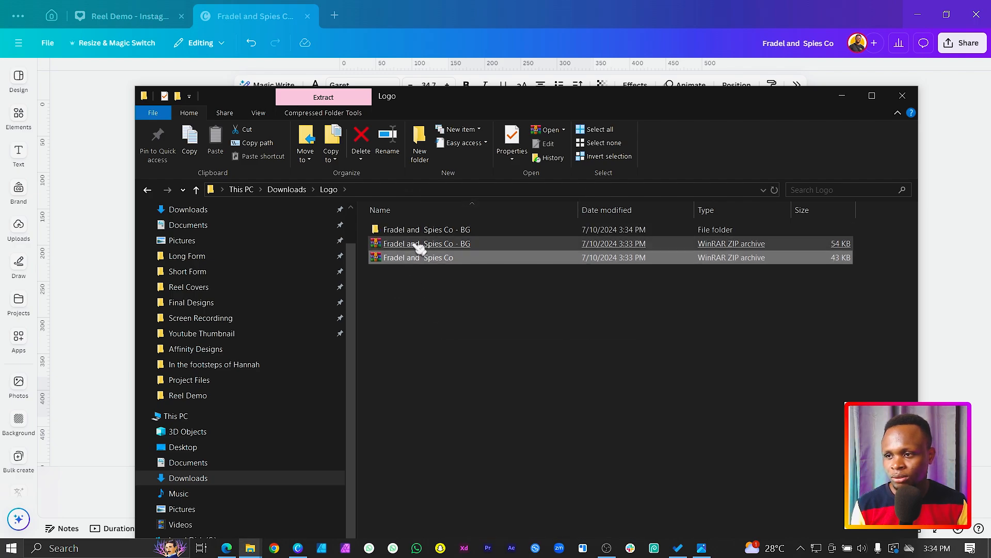
pyautogui.rightClick(418, 248)
pyautogui.click(429, 279)
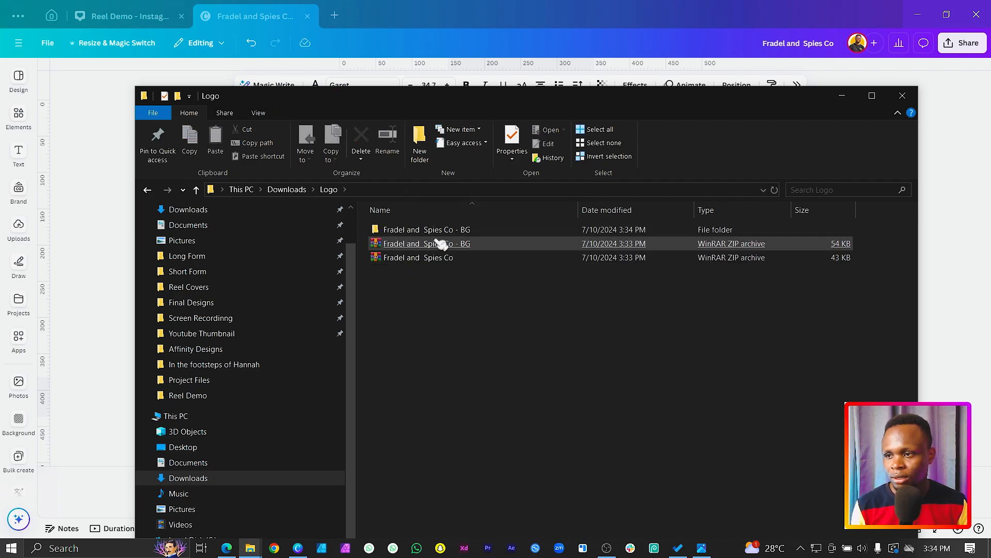
pyautogui.rightClick(423, 257)
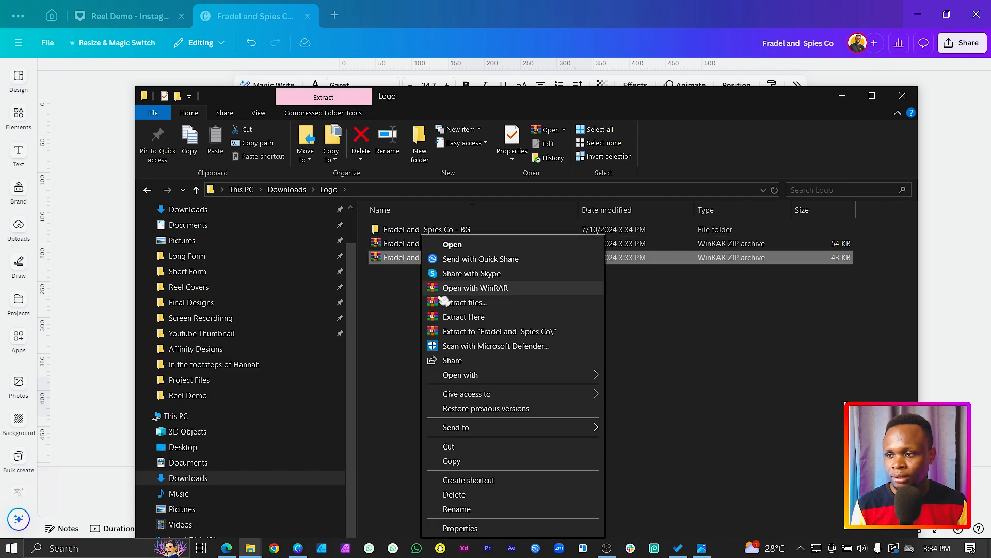
pyautogui.click(518, 335)
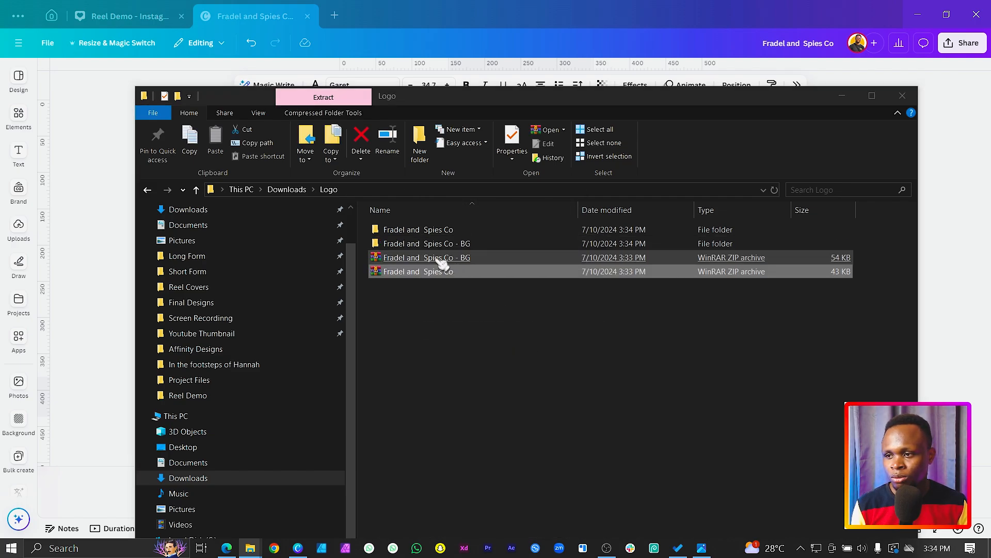
# Step: View the logo images in the extracted "Fradel and Spies Co - BG" and "Fradel and Spies Co" folders
pyautogui.doubleClick(438, 244)
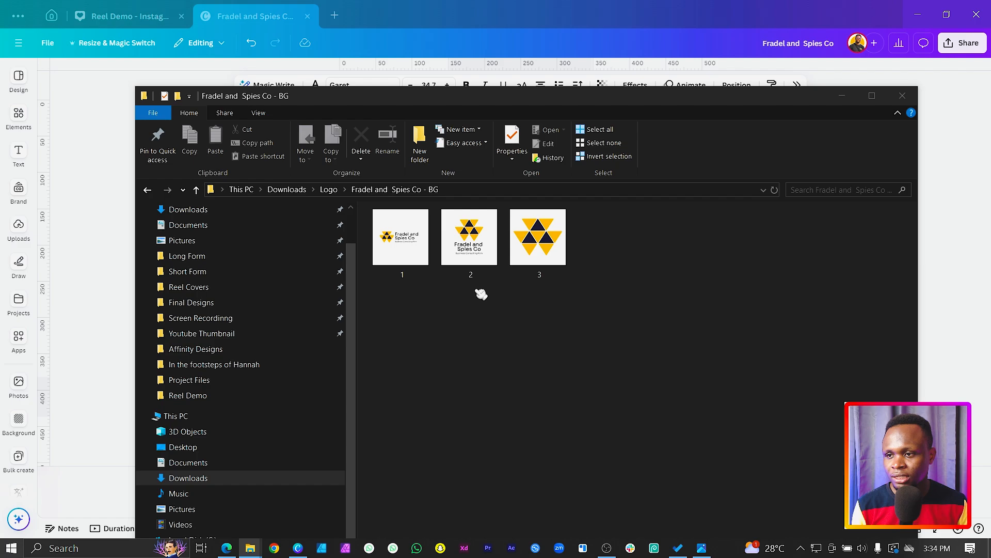
pyautogui.click(333, 189)
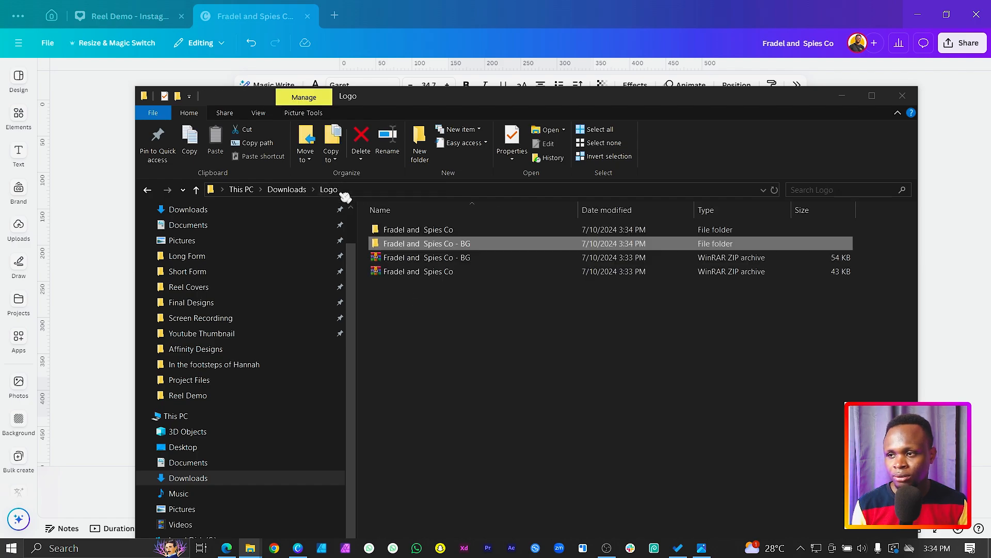
pyautogui.doubleClick(399, 232)
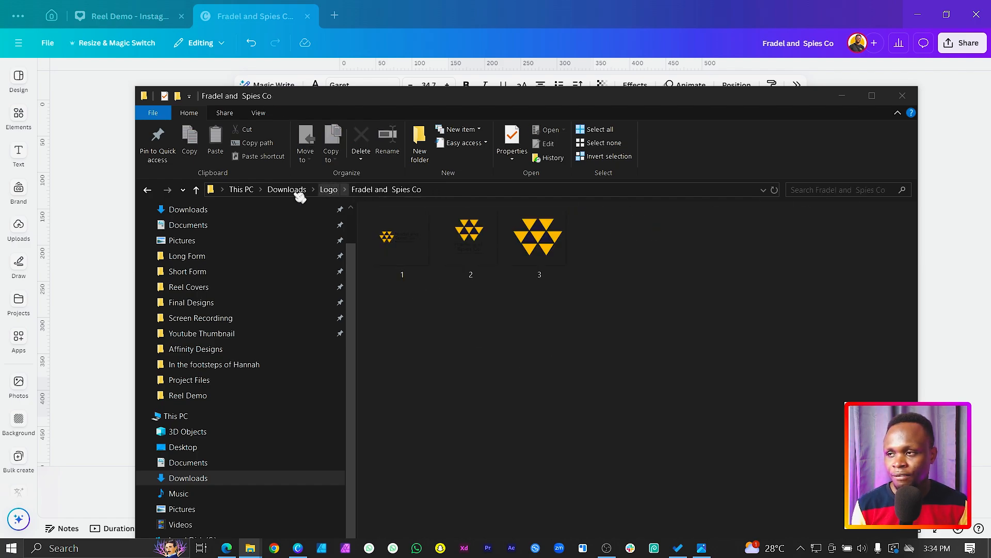
# Step: Switch back to Canva, open the Brand Kits page and dismiss its introduction banner
pyautogui.click(85, 223)
pyautogui.click(51, 15)
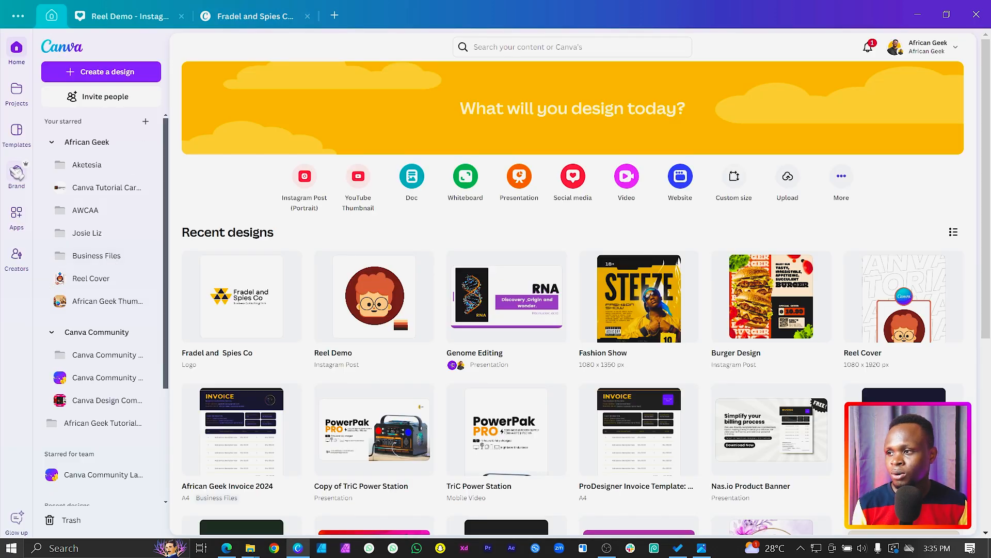
pyautogui.click(17, 174)
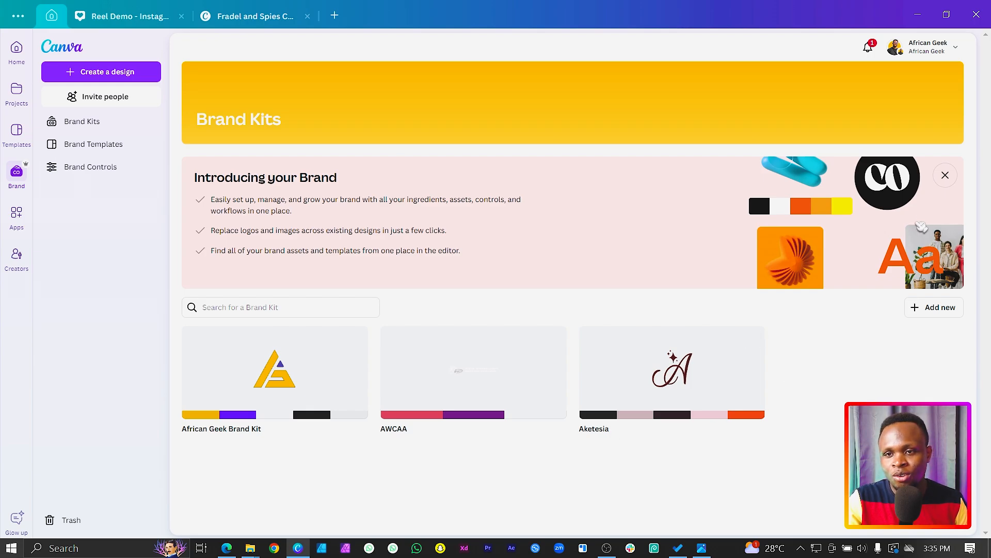
pyautogui.click(946, 176)
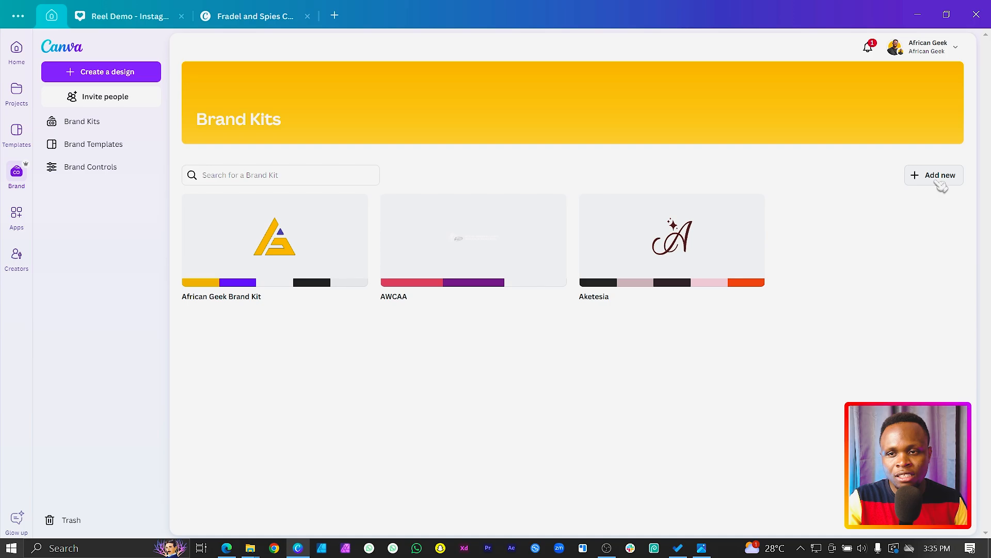
# Step: Create a new Brand Kit named "Fradel and Spies Co", checking the company name on the logo files in File Explorer
pyautogui.click(939, 176)
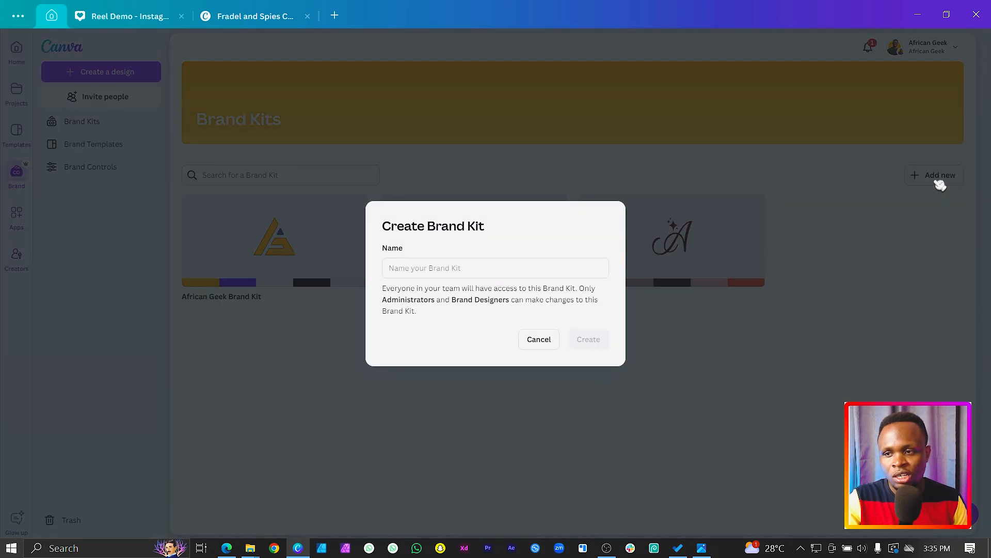
pyautogui.click(427, 266)
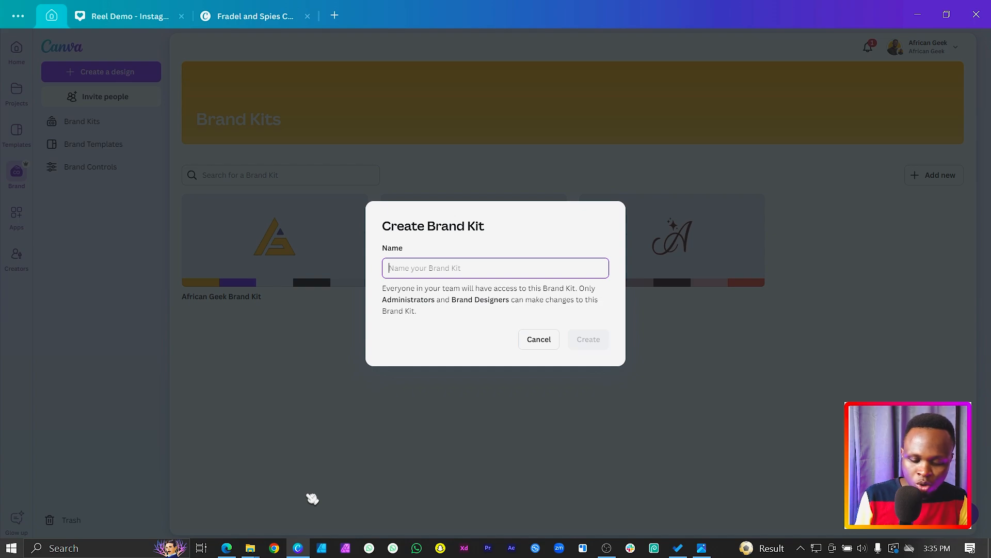
pyautogui.write('Fradel and')
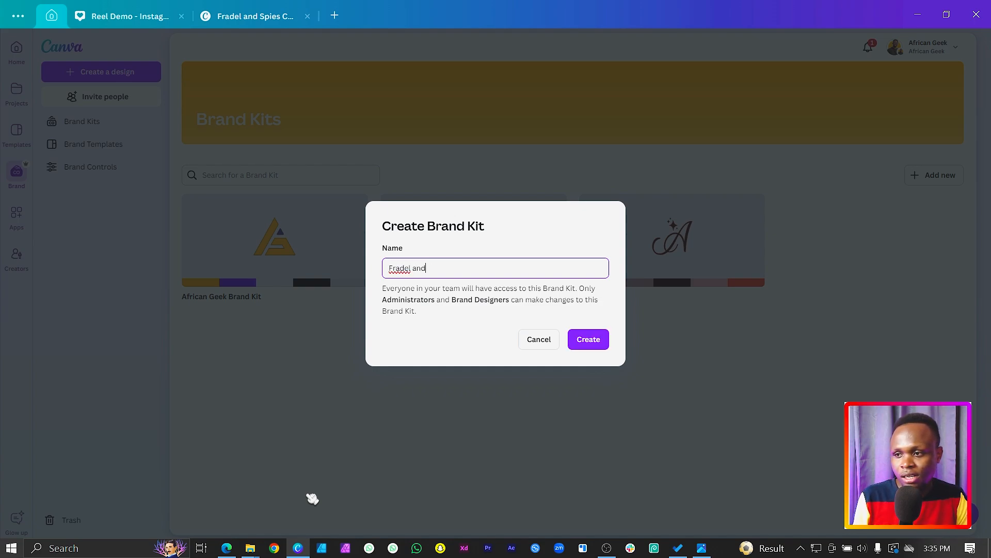
pyautogui.click(253, 548)
pyautogui.click(326, 509)
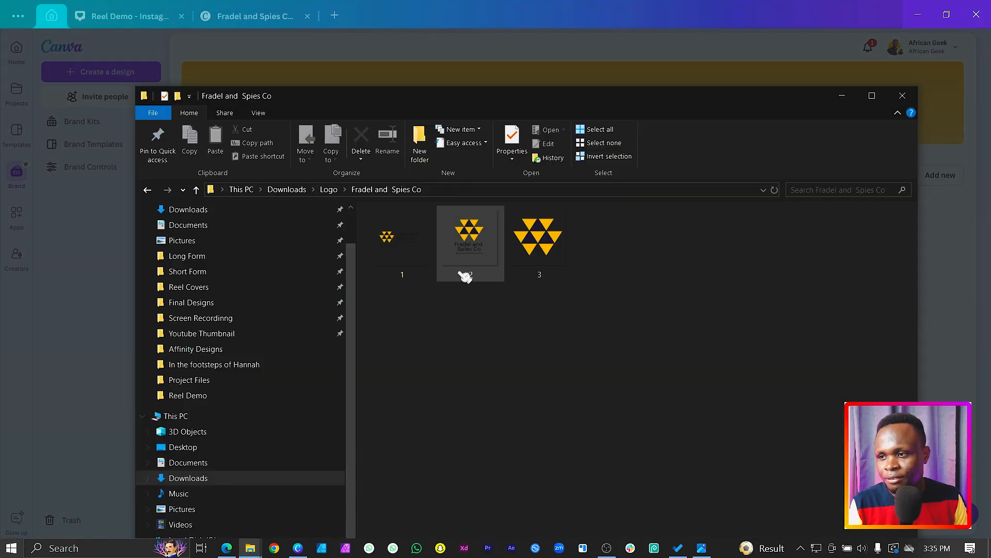
pyautogui.click(481, 260)
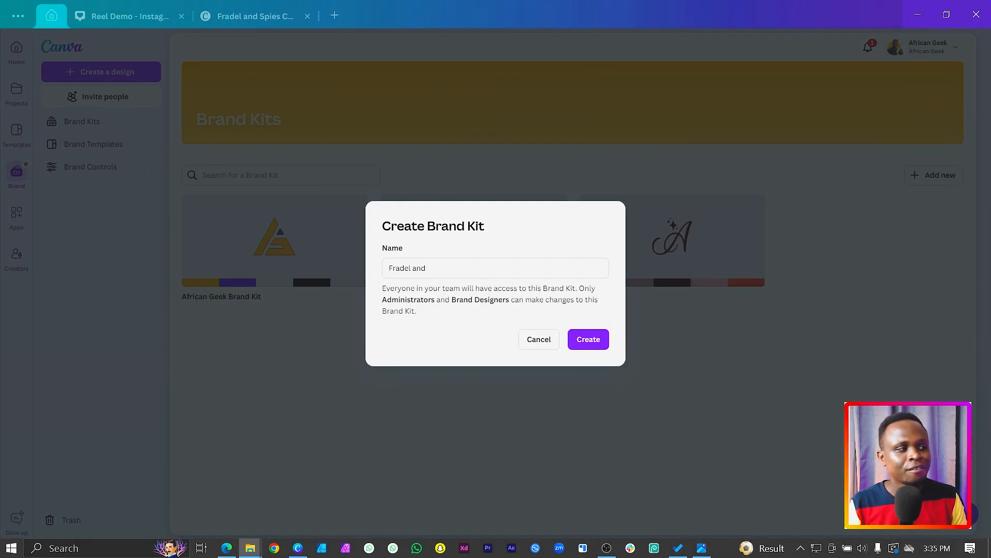
pyautogui.click(494, 268)
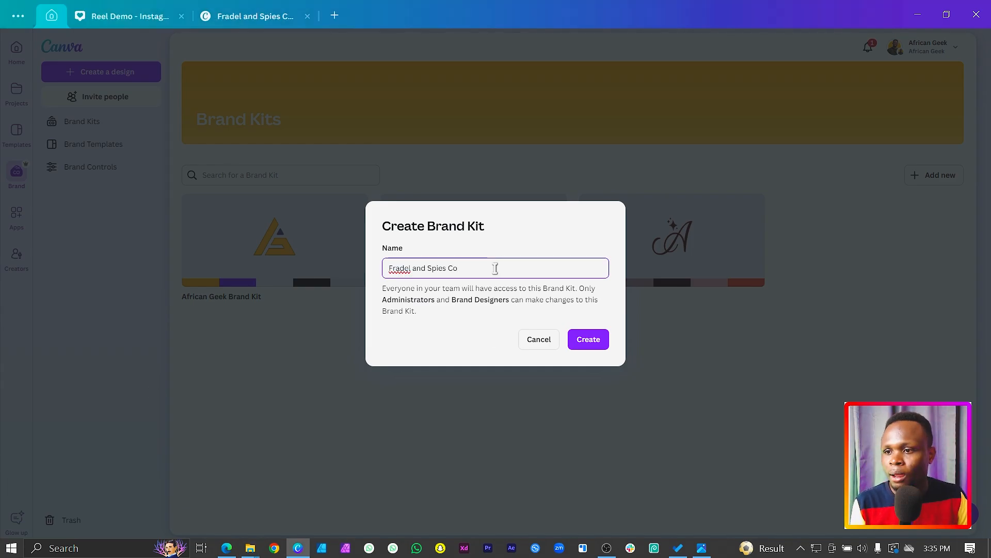
pyautogui.click(583, 341)
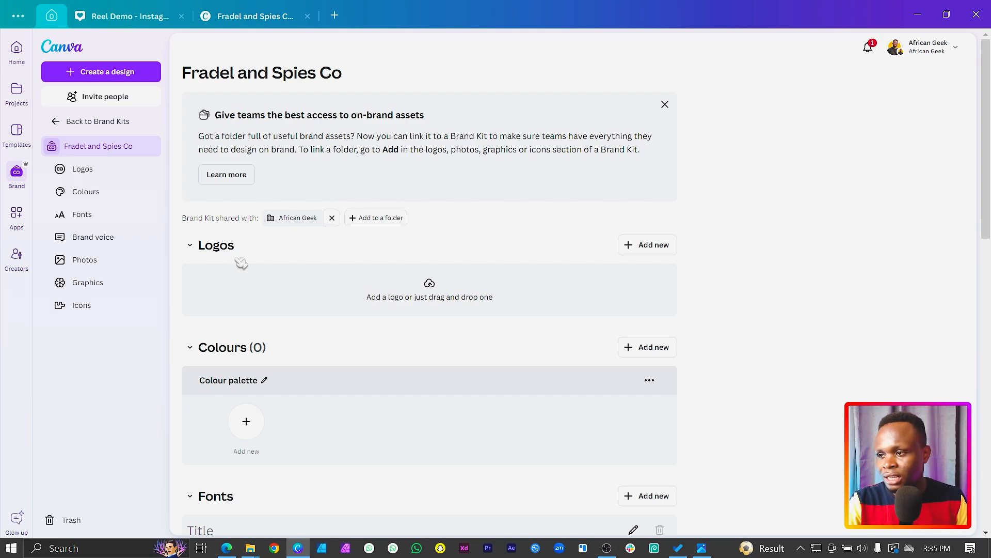
# Step: Upload 1.png, 2.png and 3.png from both extracted logo folders to the Brand Kit's Logos section
pyautogui.scroll(-12, 241, 264)
pyautogui.scroll(2, 459, 388)
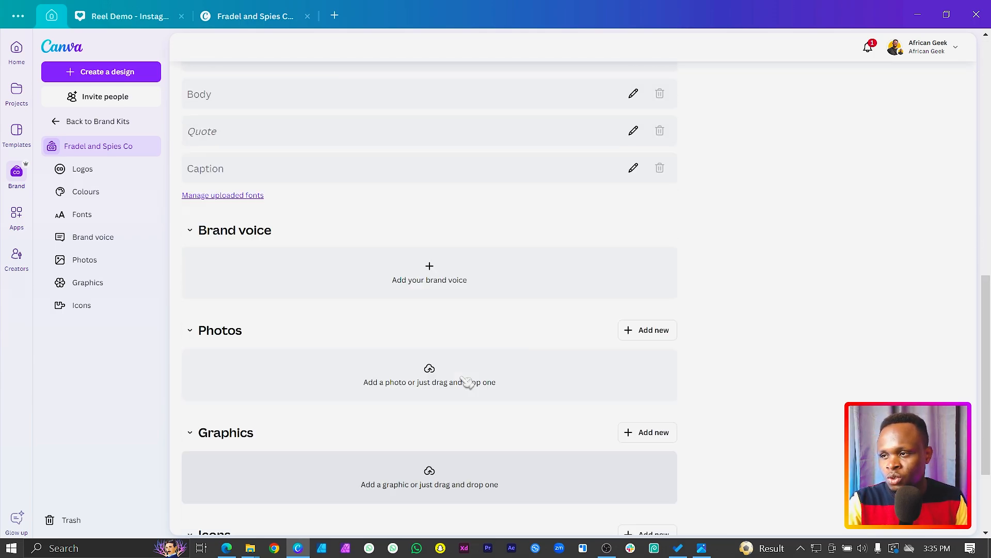
pyautogui.scroll(10, 467, 382)
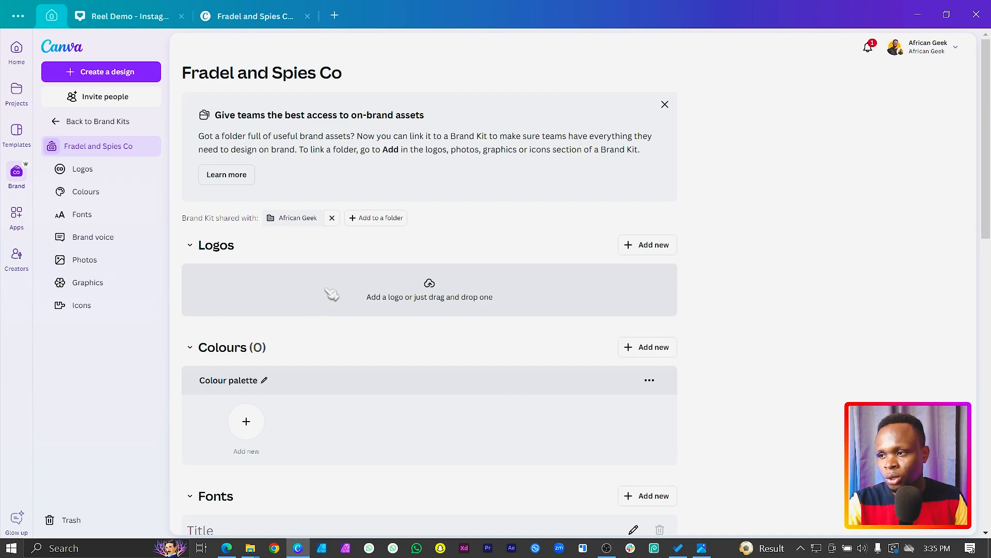
pyautogui.click(380, 295)
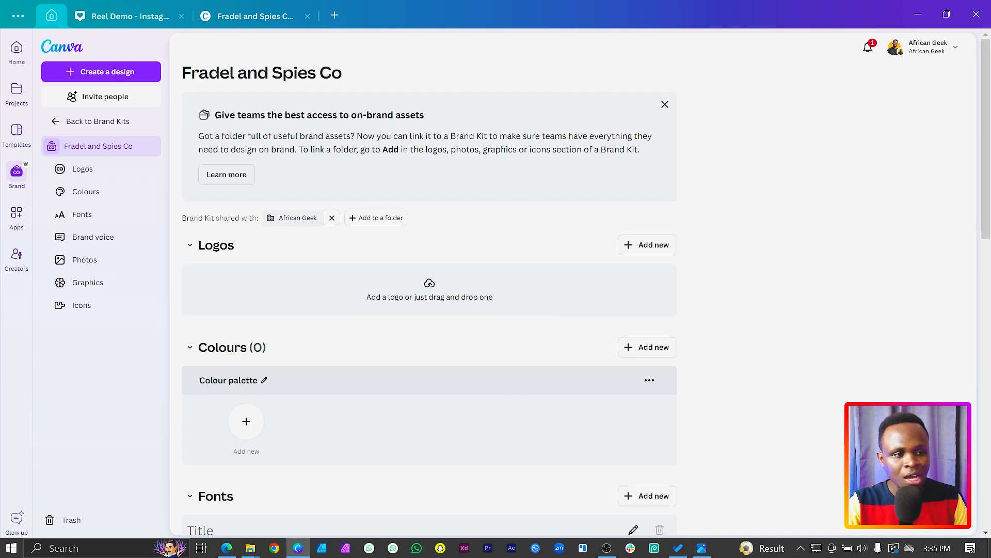
pyautogui.moveTo(989, 273); pyautogui.dragTo(503, 301)
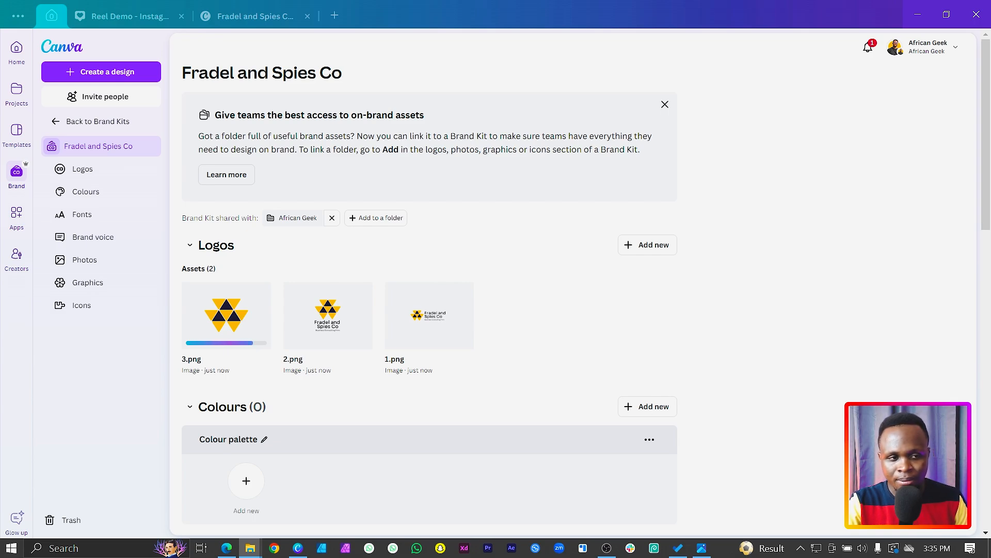
pyautogui.moveTo(555, 290); pyautogui.dragTo(589, 327)
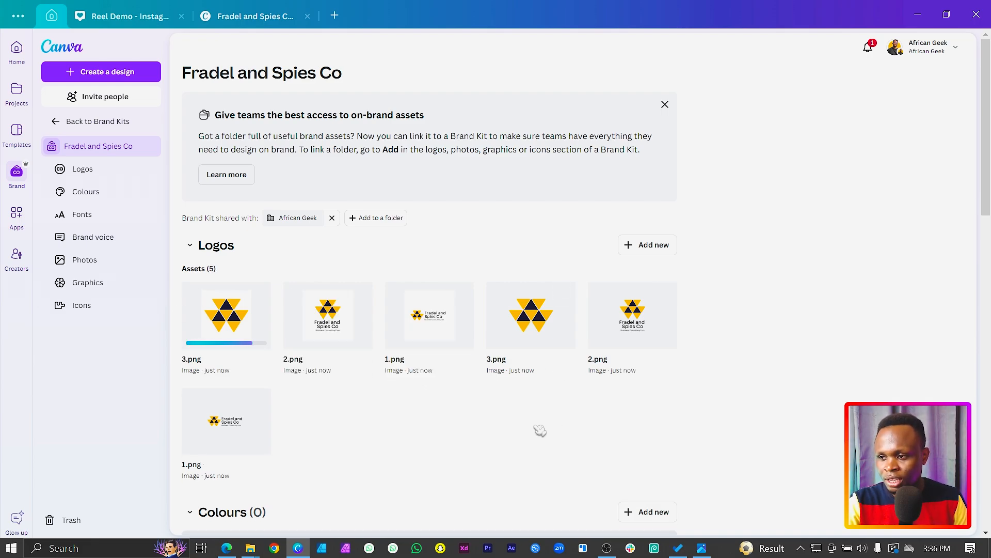
# Step: Add a first colour to the Brand Kit palette using the code #FFB800 copied from page 1 of the logo design
pyautogui.scroll(-3, 527, 392)
pyautogui.scroll(-3, 325, 312)
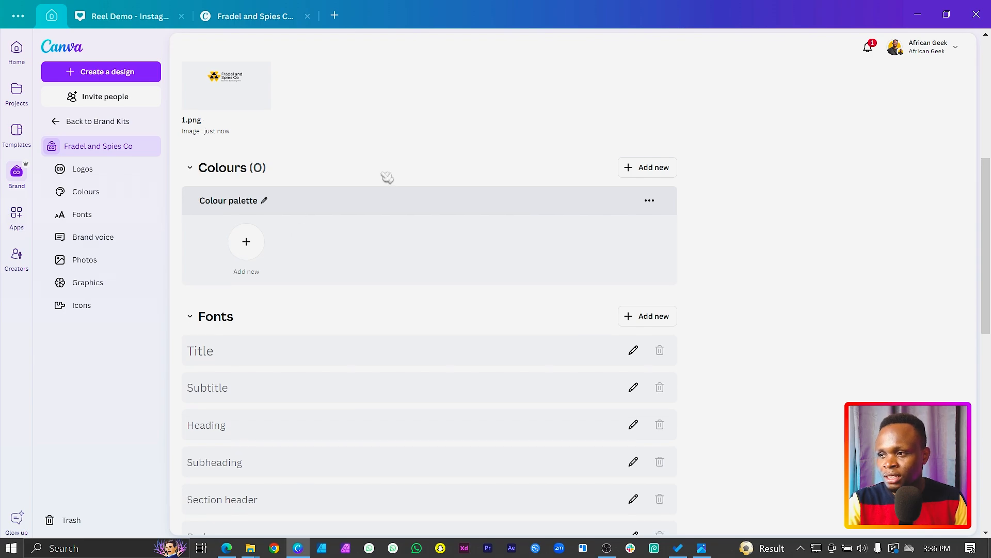
pyautogui.click(255, 246)
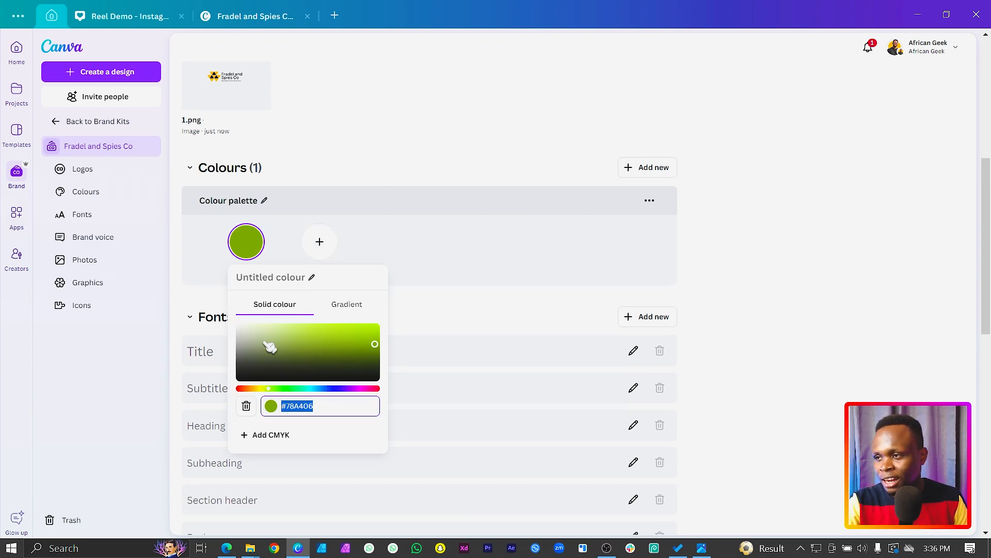
pyautogui.click(266, 15)
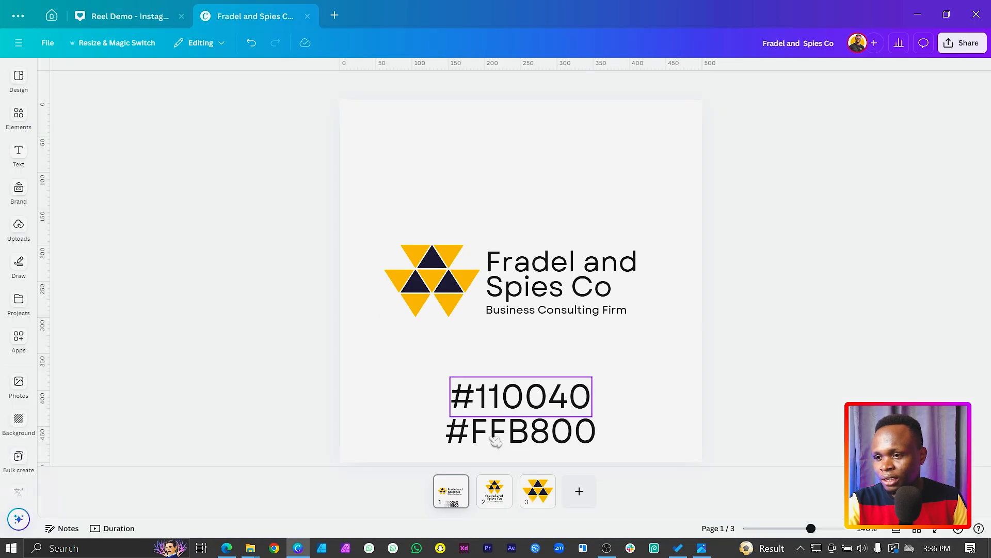
pyautogui.doubleClick(524, 439)
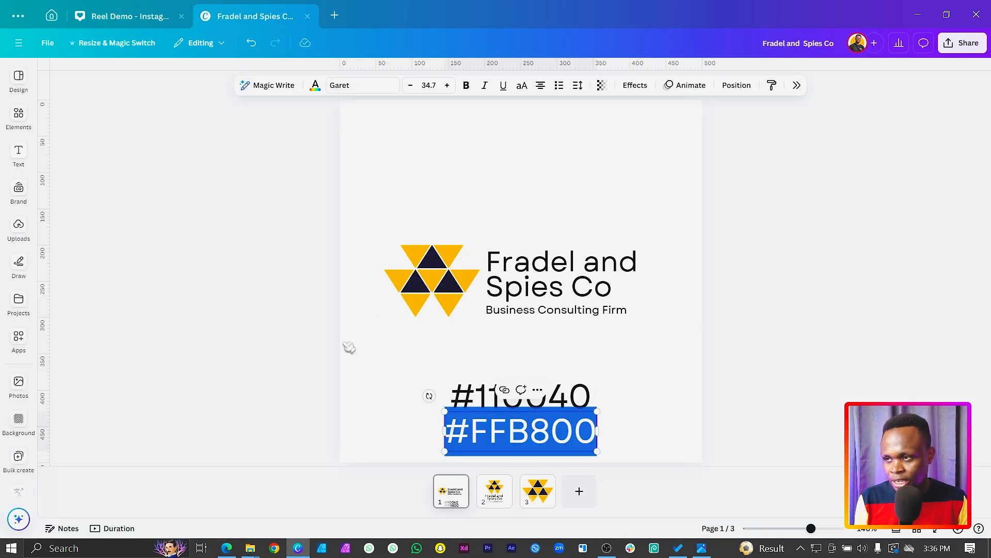
pyautogui.click(50, 16)
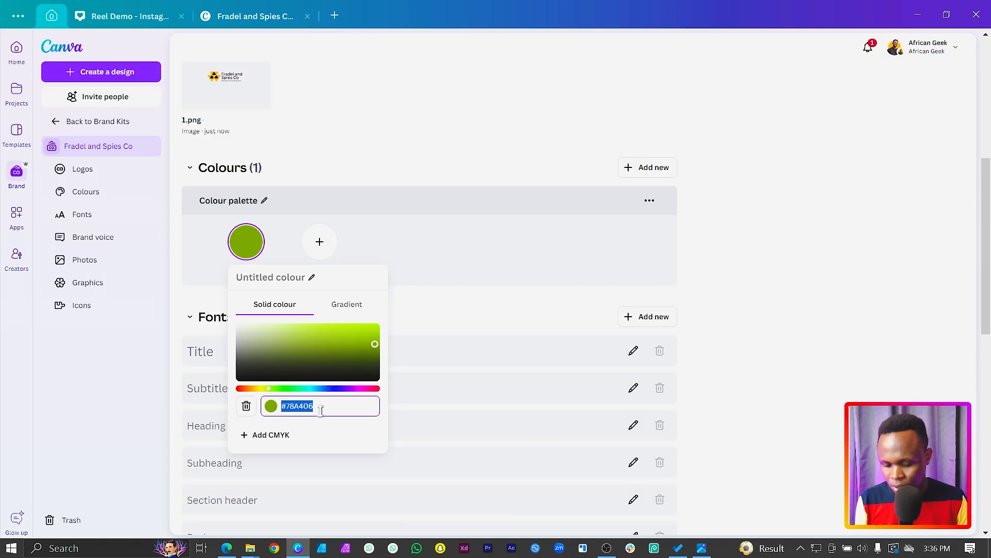
pyautogui.write('#ffb800')
pyautogui.click(456, 313)
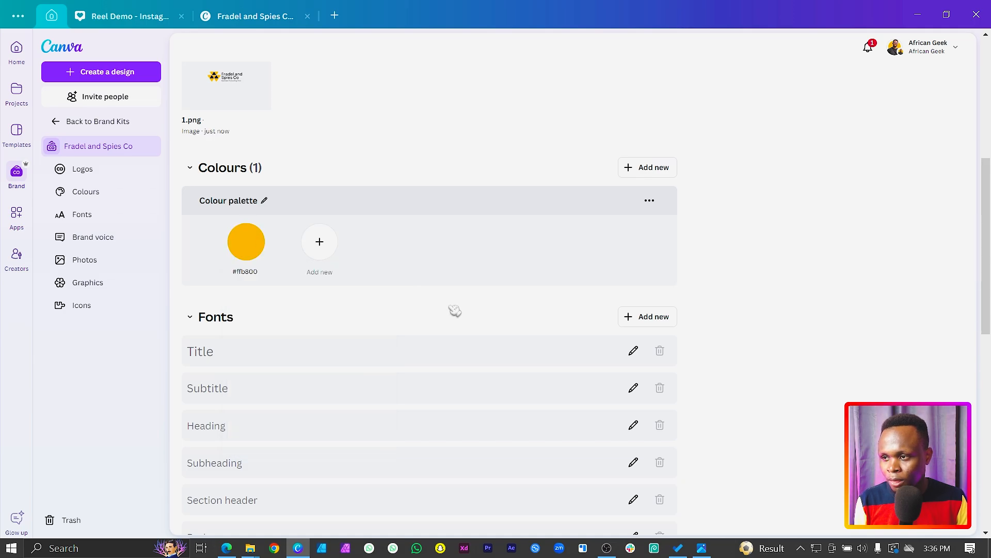
# Step: Add a second palette colour using the code #110040 copied from page 1 of the logo design
pyautogui.click(318, 251)
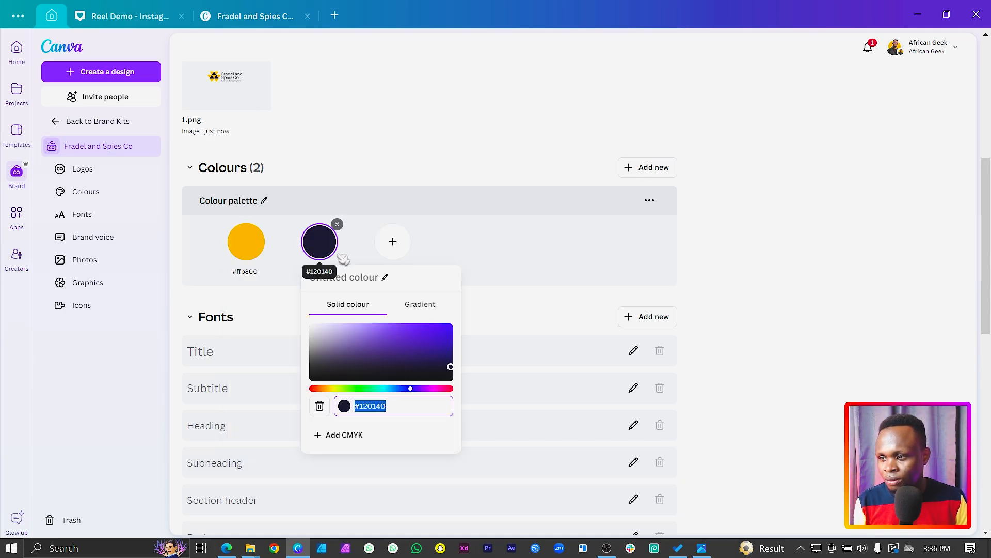
pyautogui.click(232, 21)
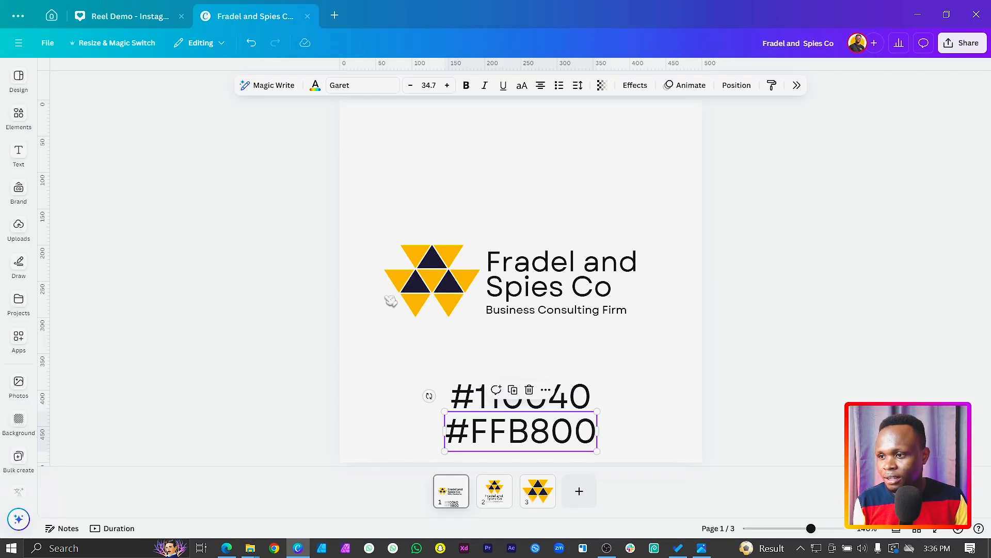
pyautogui.click(571, 398)
pyautogui.click(572, 398)
pyautogui.hotkey('ctrl', 'c')
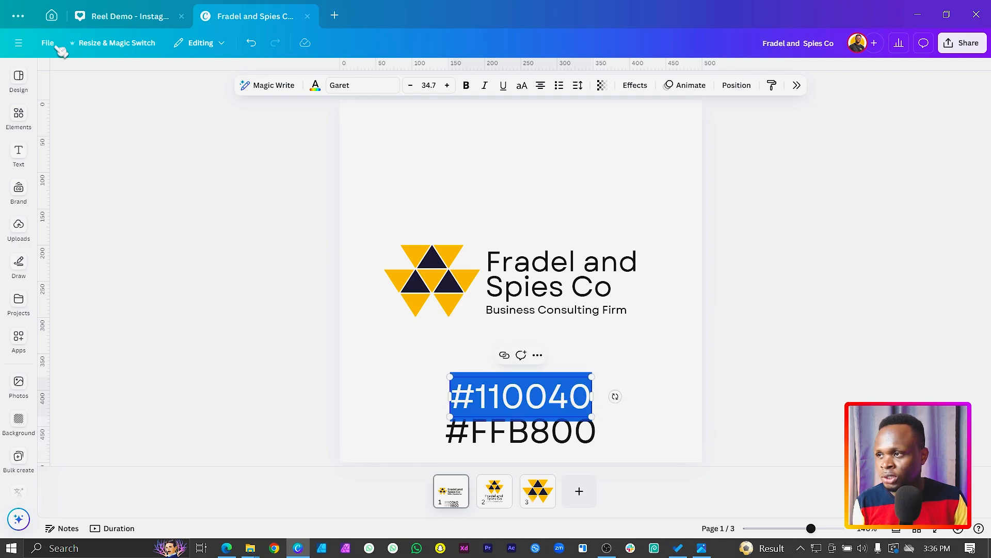
pyautogui.click(52, 16)
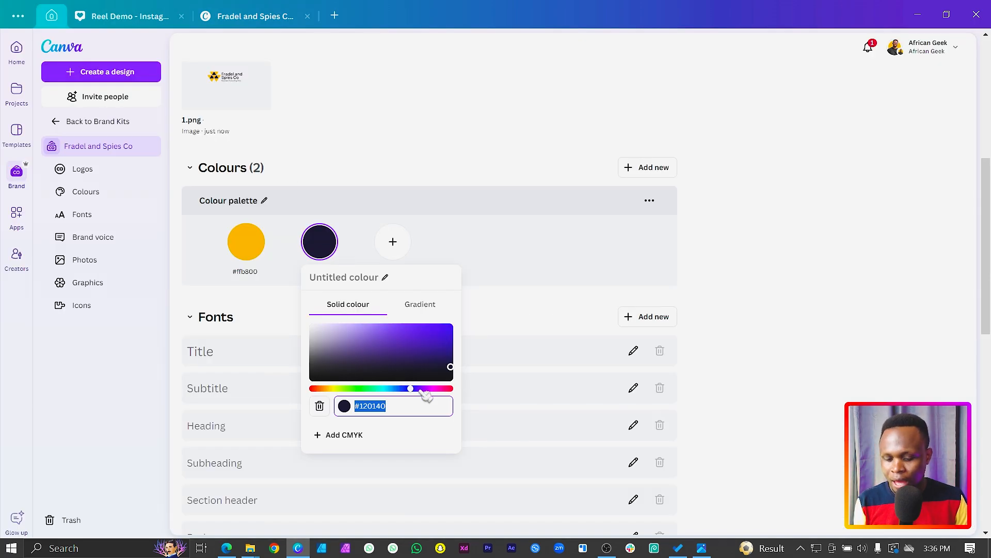
pyautogui.hotkey('ctrl', 'v')
pyautogui.click(510, 262)
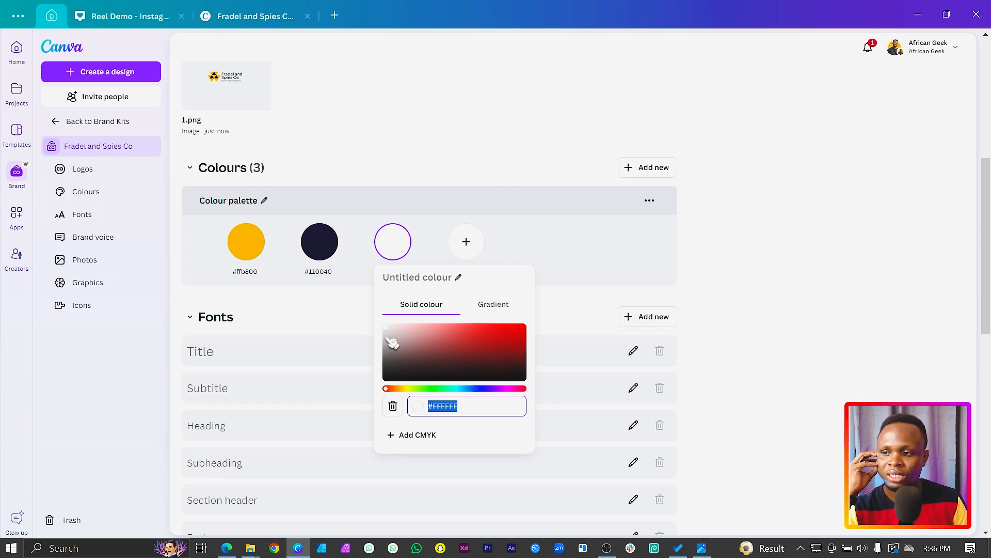
# Step: Add a third palette colour and set it to the light grey #E8E8E8
pyautogui.click(386, 328)
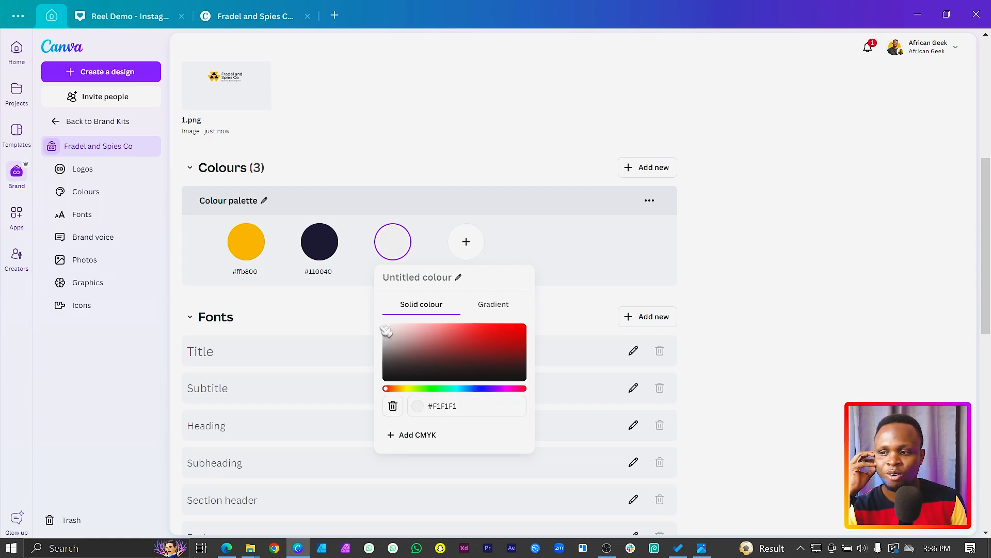
pyautogui.moveTo(382, 330); pyautogui.dragTo(379, 332)
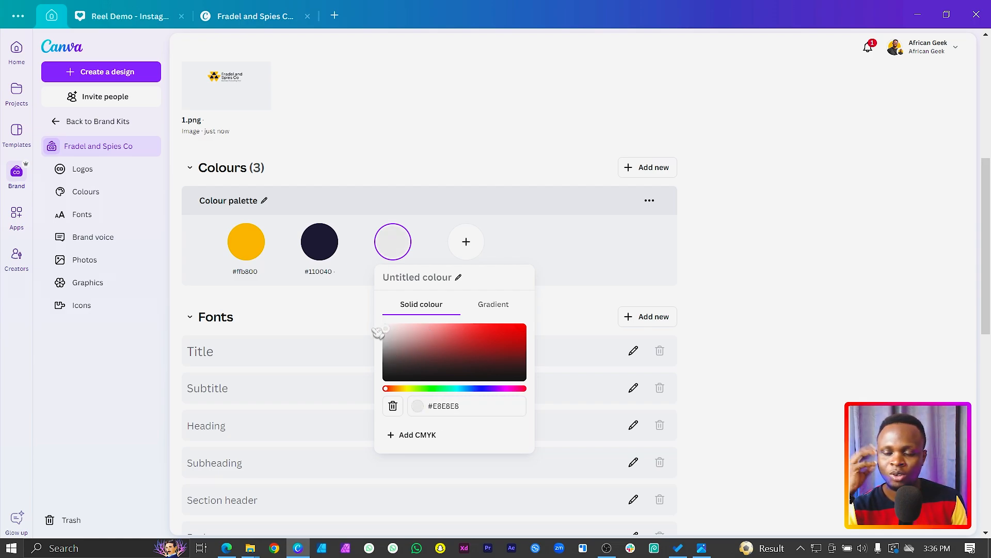
pyautogui.click(634, 279)
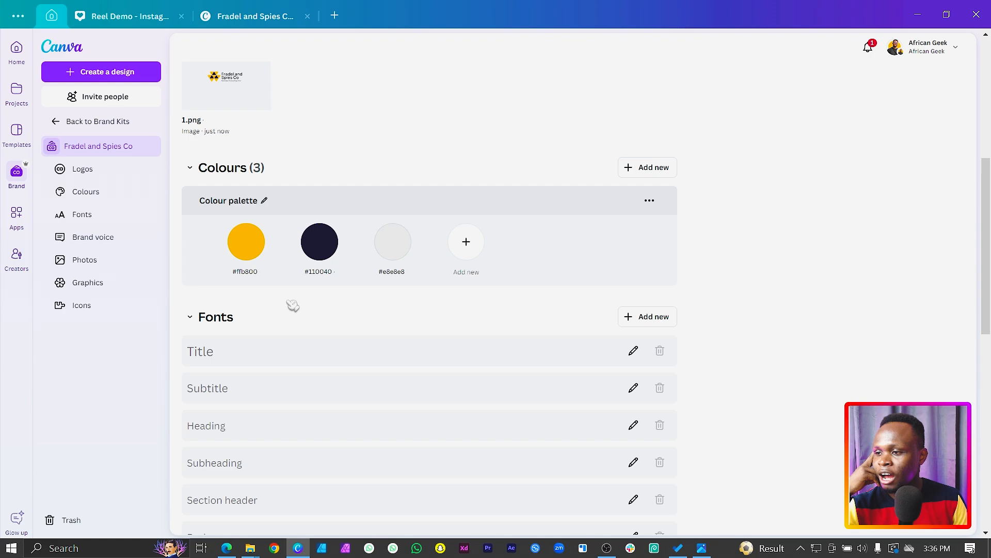
# Step: Set the Brand Kit's Title font to Garet ExtraBold and change its sample text to "Garet Extrabold"
pyautogui.click(634, 352)
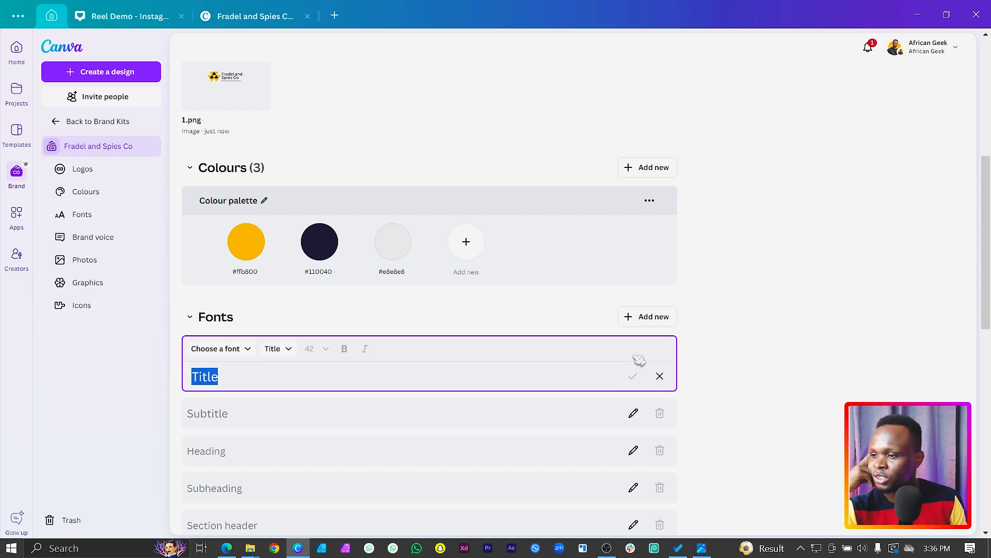
pyautogui.click(226, 350)
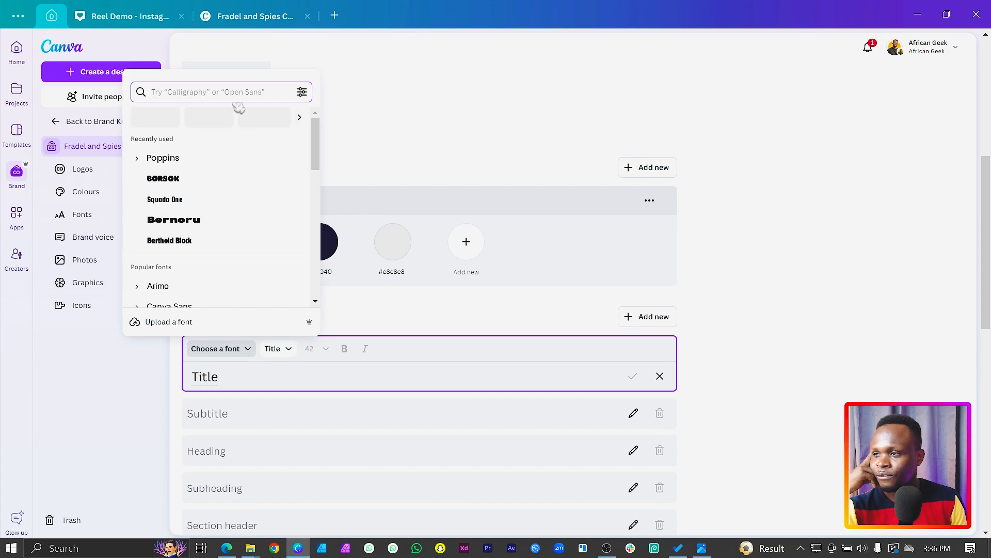
pyautogui.write('garet')
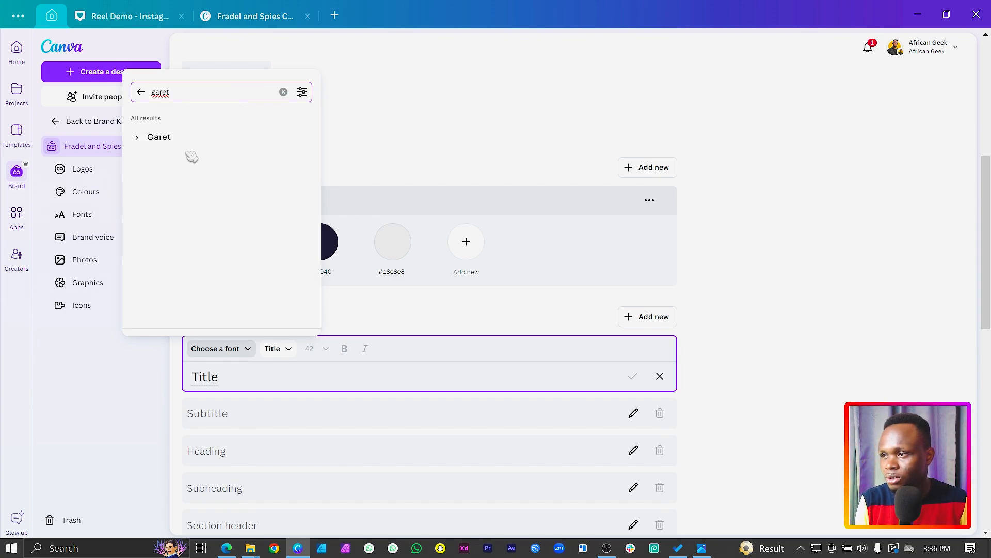
pyautogui.click(149, 139)
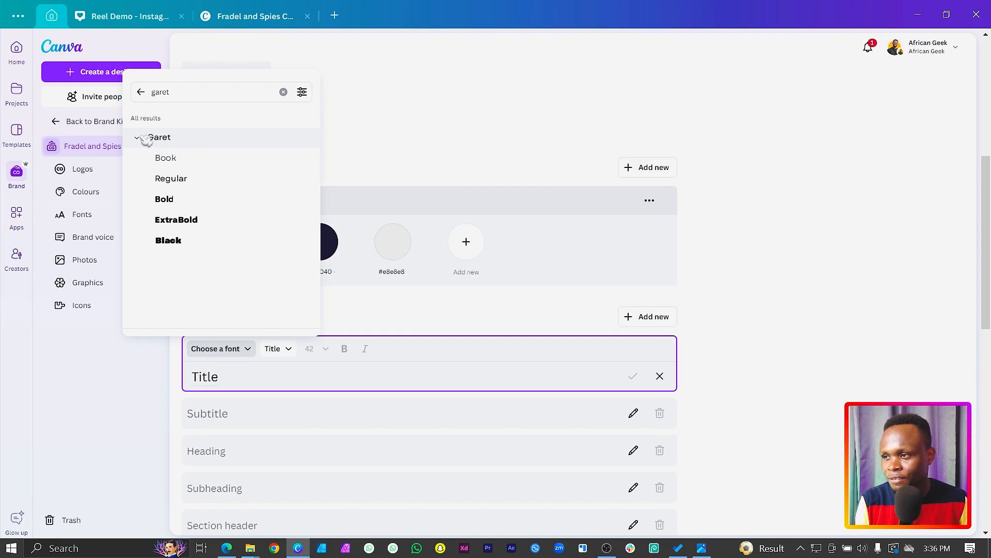
pyautogui.click(193, 222)
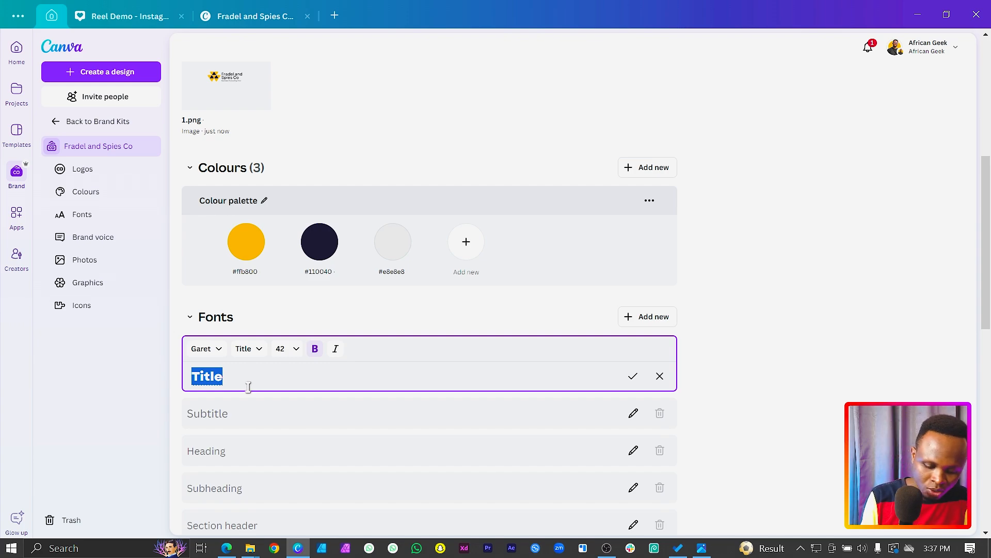
pyautogui.write('Garet Extrabold')
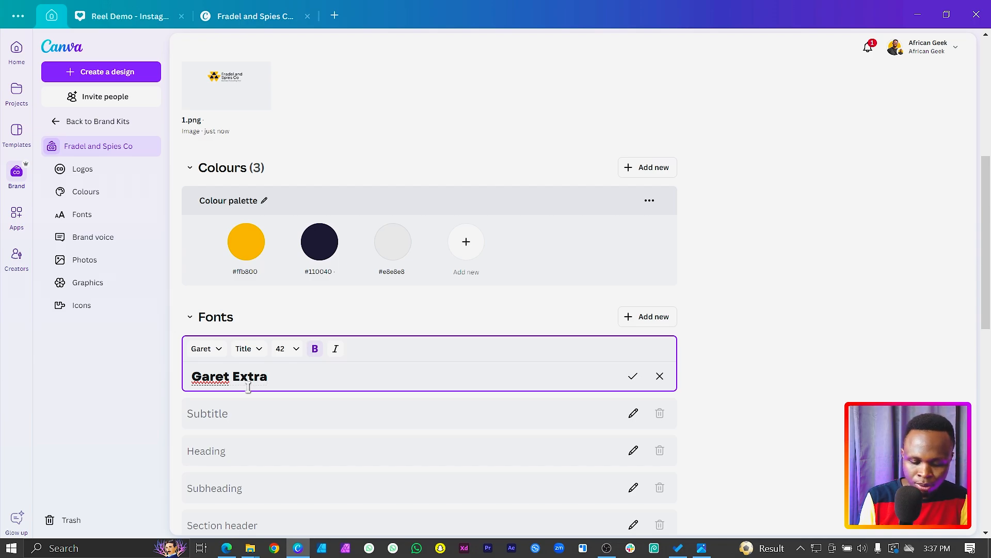
# Step: Set the Brand Kit's Subtitle font to Garet Bold and change its sample text to "Garet Bold"
pyautogui.click(261, 421)
pyautogui.scroll(-3, 259, 362)
pyautogui.click(215, 214)
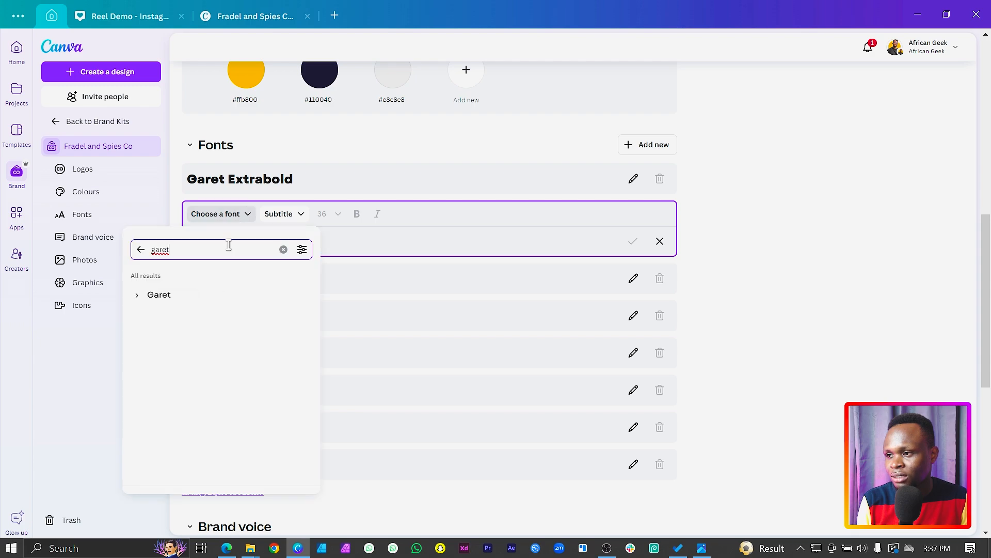
pyautogui.click(142, 294)
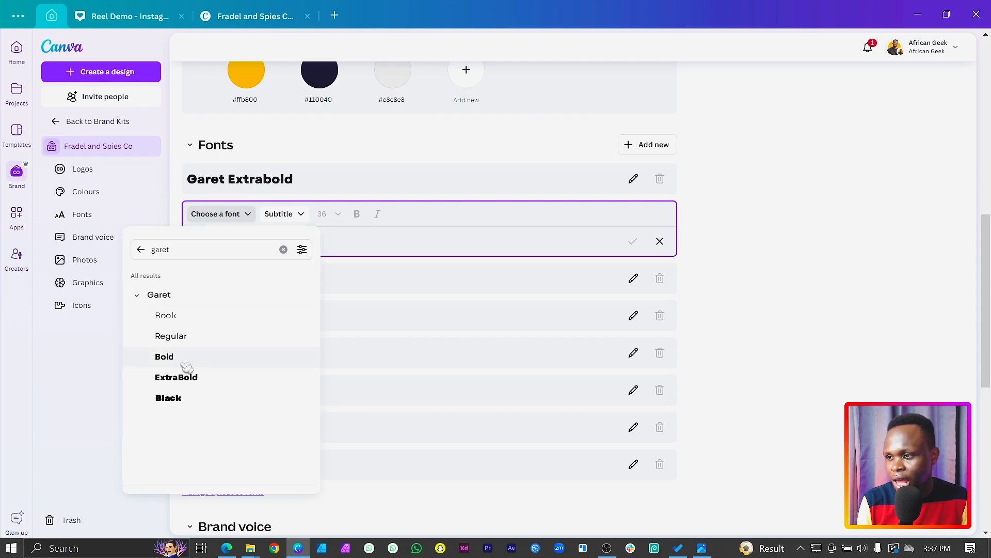
pyautogui.click(164, 356)
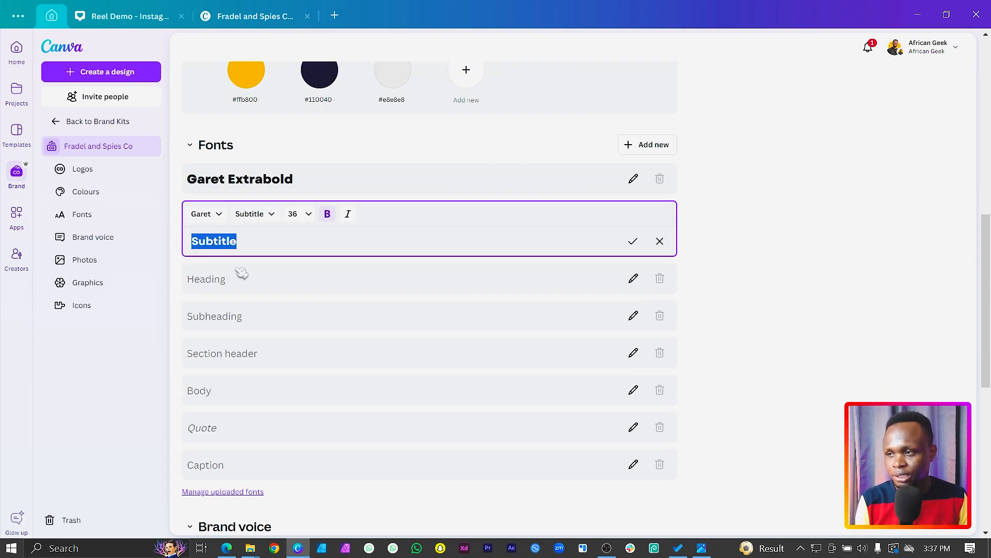
pyautogui.write('Garet Bold')
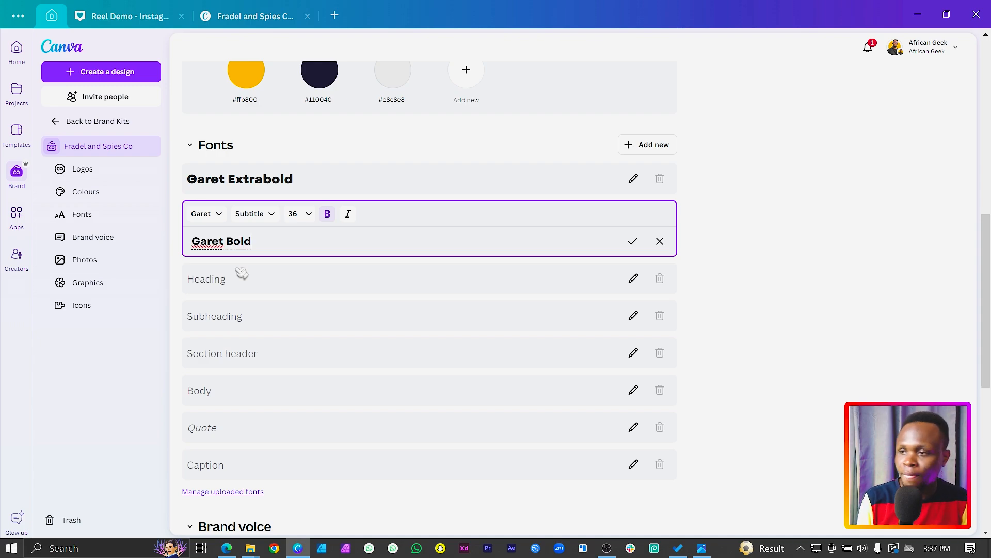
pyautogui.click(270, 285)
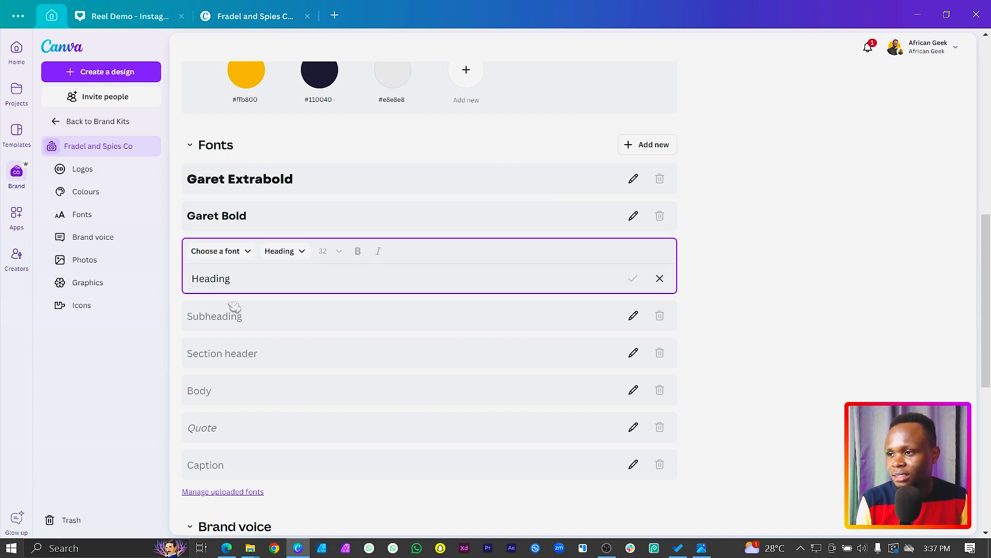
# Step: Set the Body font to Garet Regular and save its sample text as "Garet Regular"
pyautogui.click(216, 390)
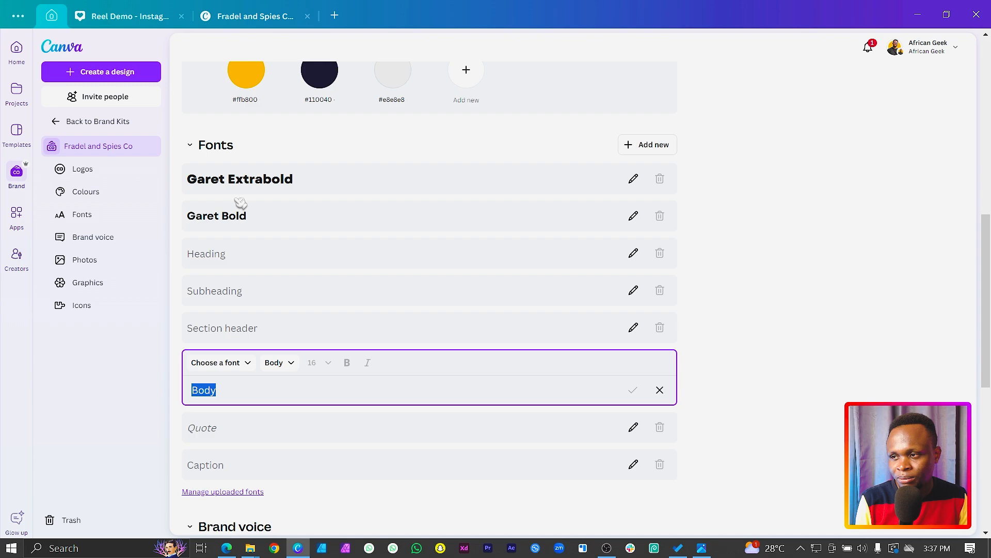
pyautogui.click(238, 364)
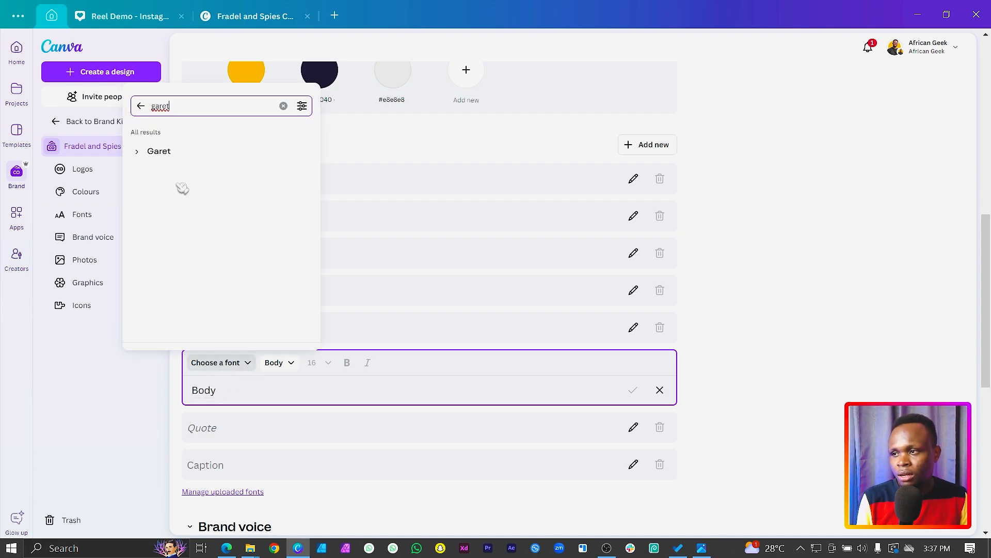
pyautogui.click(145, 154)
pyautogui.click(169, 192)
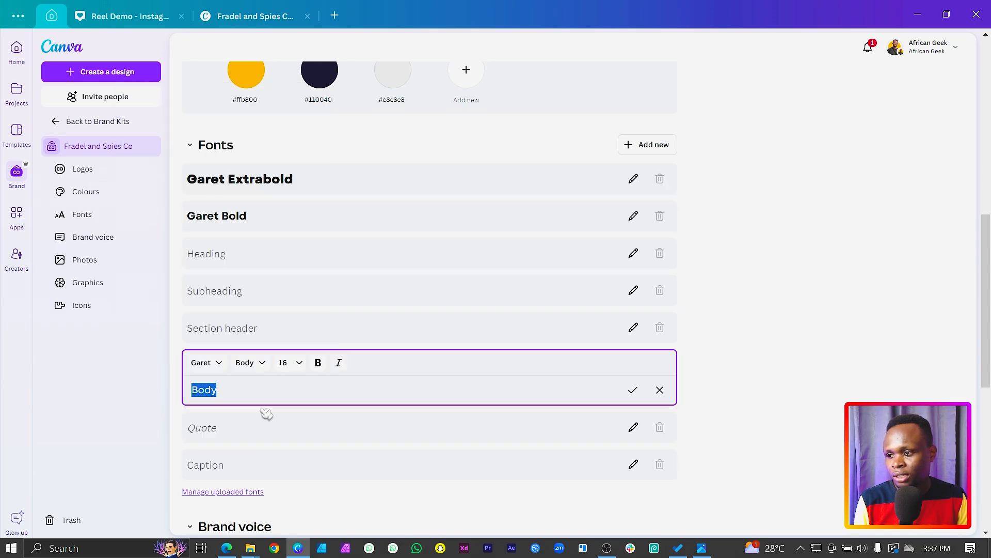
pyautogui.write('Garet R')
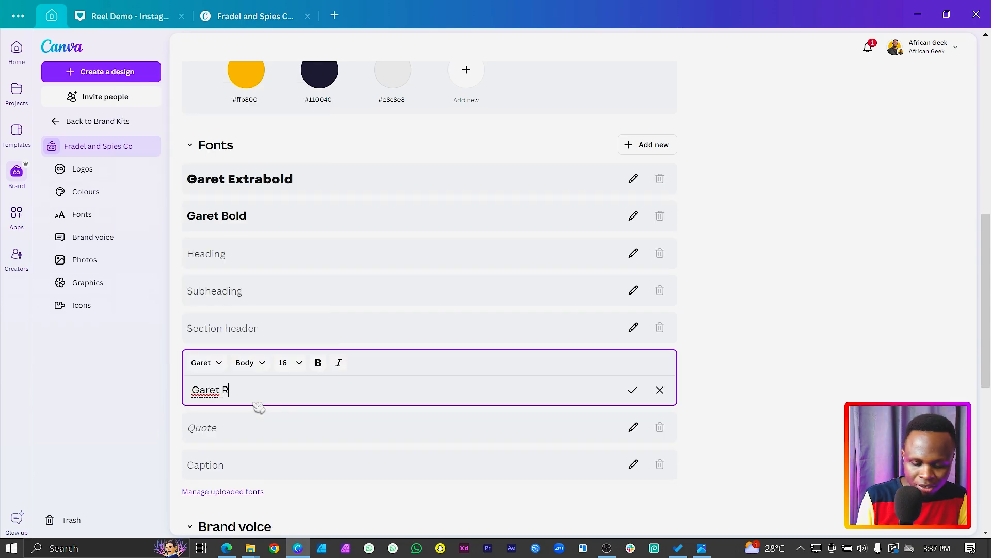
pyautogui.write('egular')
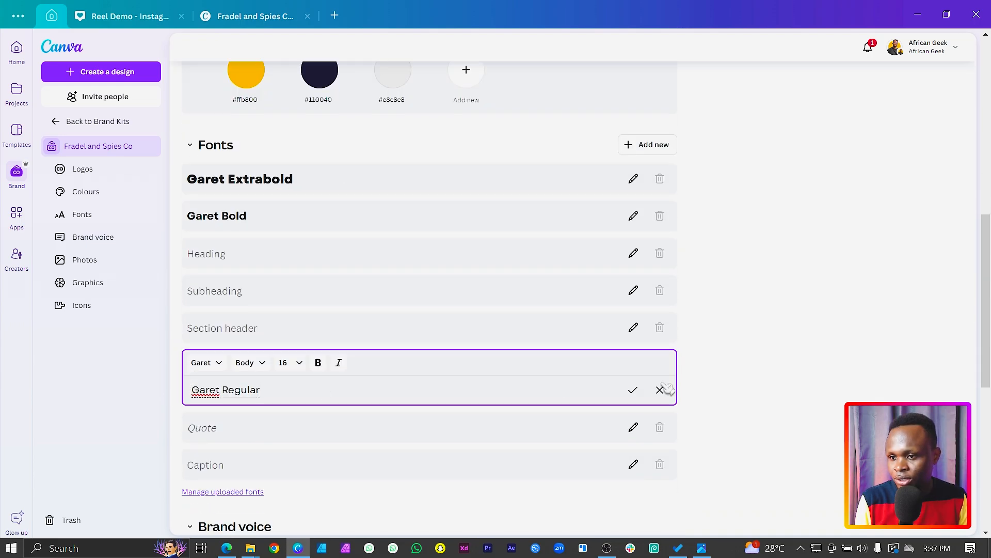
pyautogui.click(633, 389)
# Step: Write the brand voice guidelines as "Strong, Corporate, Confident" and save them in the Brand Kit
pyautogui.scroll(-3, 405, 348)
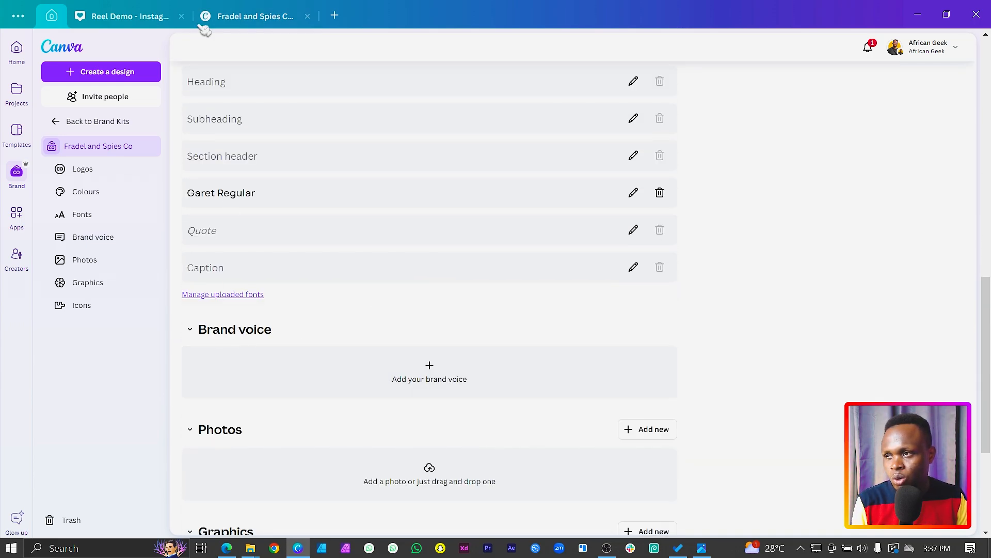
pyautogui.click(261, 13)
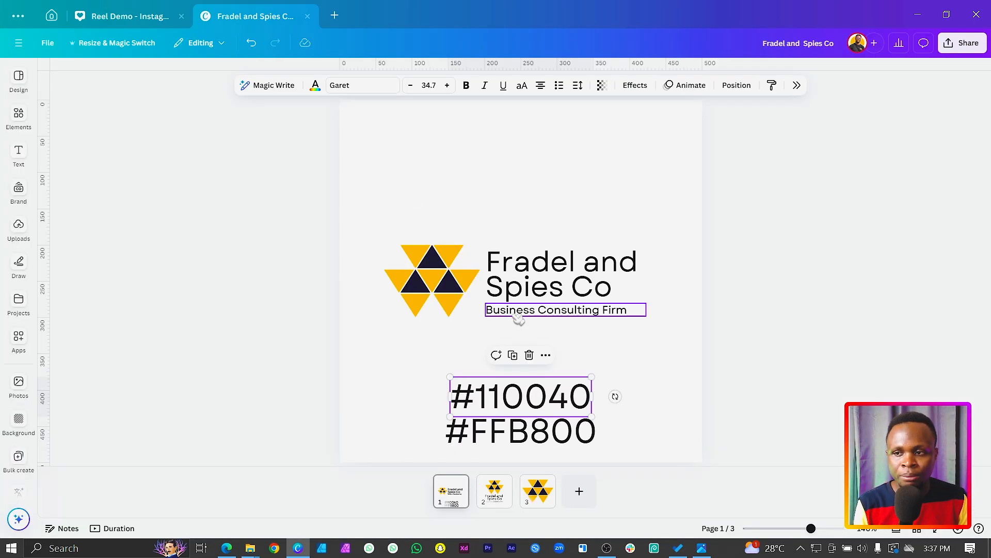
pyautogui.click(52, 15)
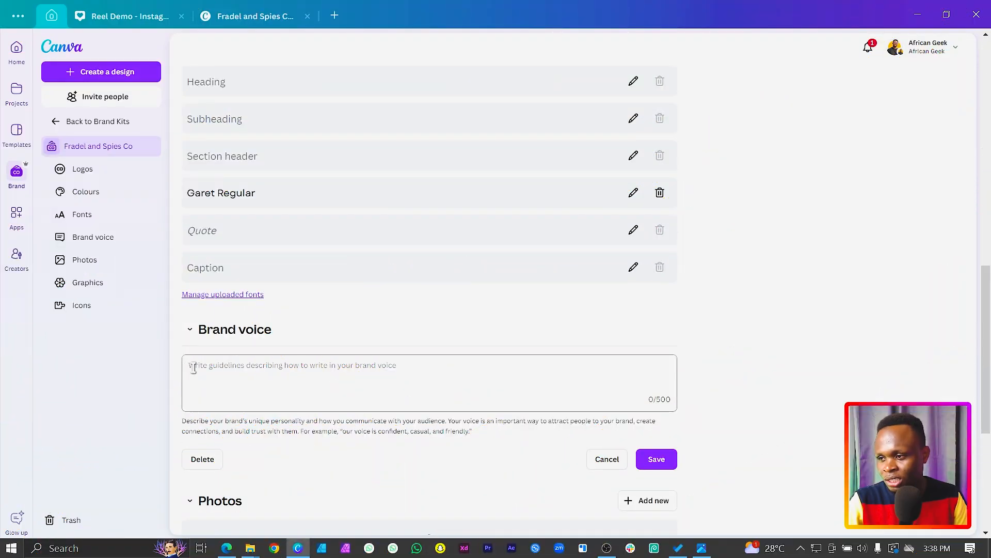
pyautogui.click(194, 367)
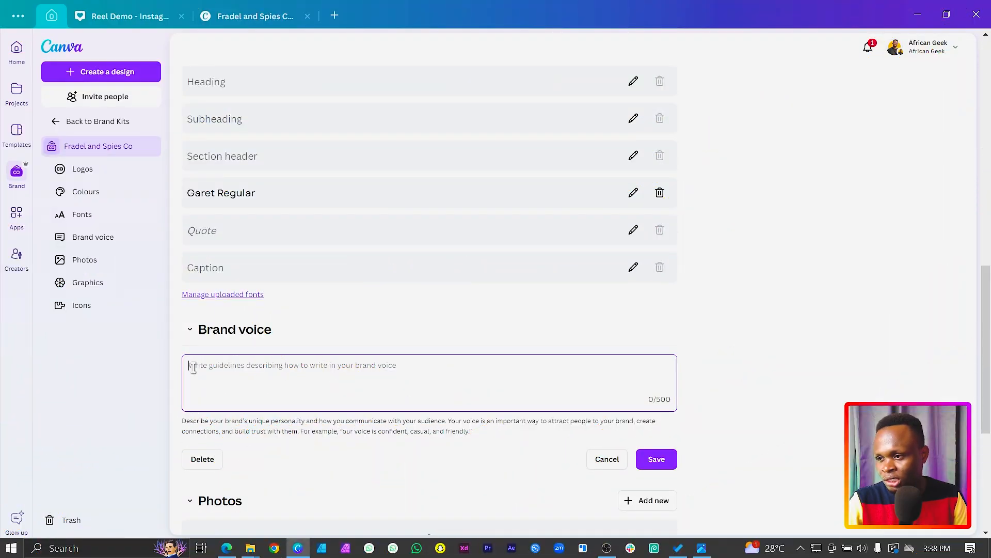
pyautogui.write('Strong,')
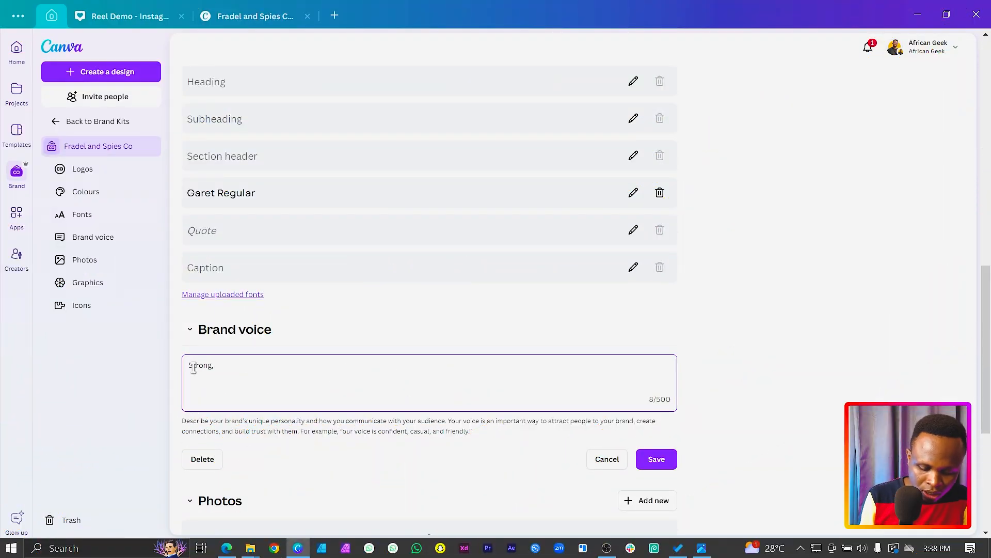
pyautogui.write(' Corporate, Confident')
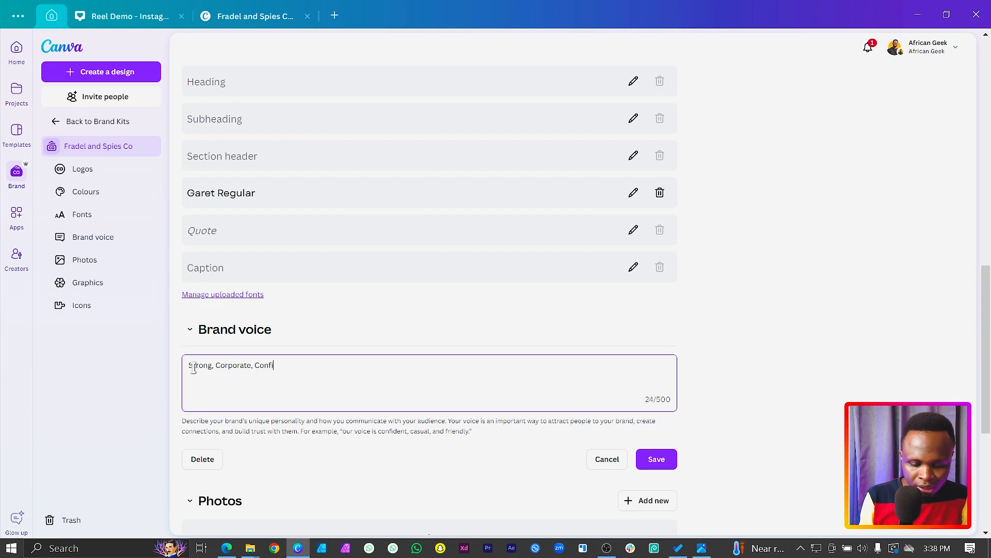
pyautogui.click(660, 458)
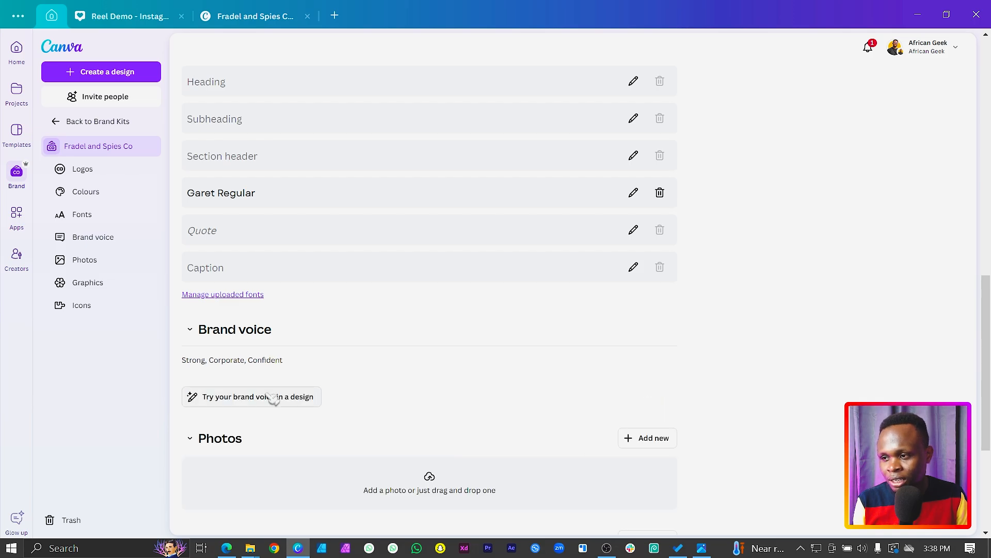
pyautogui.scroll(-3, 254, 274)
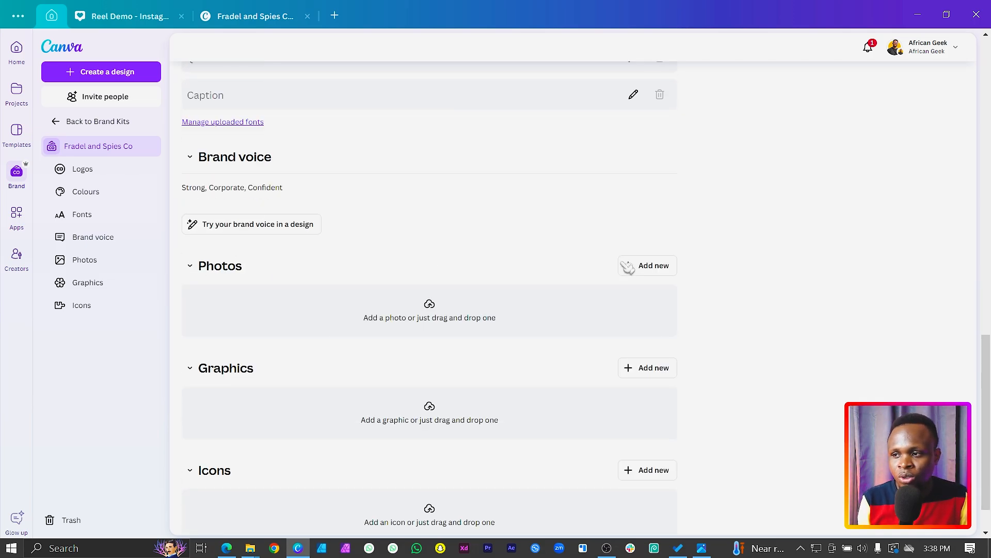
pyautogui.click(638, 266)
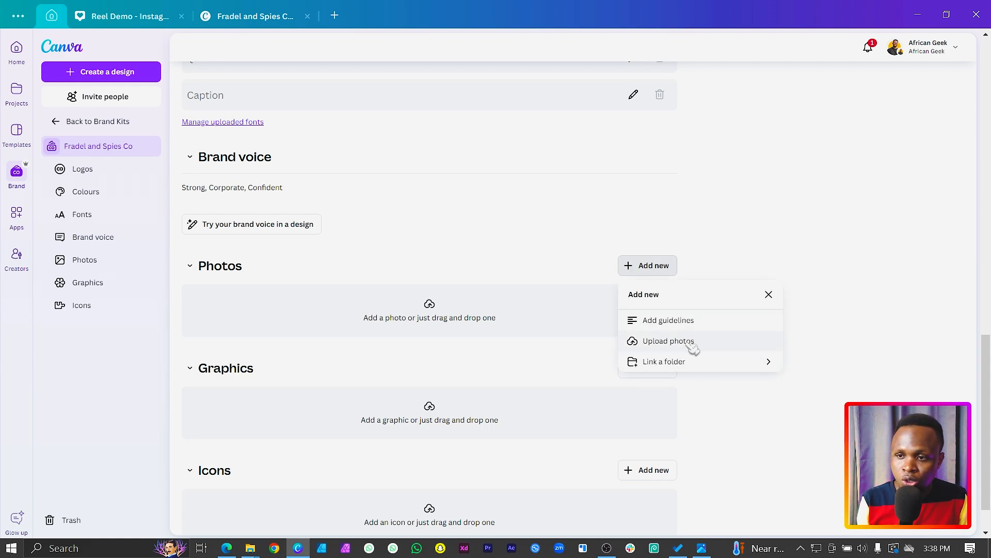
pyautogui.click(671, 362)
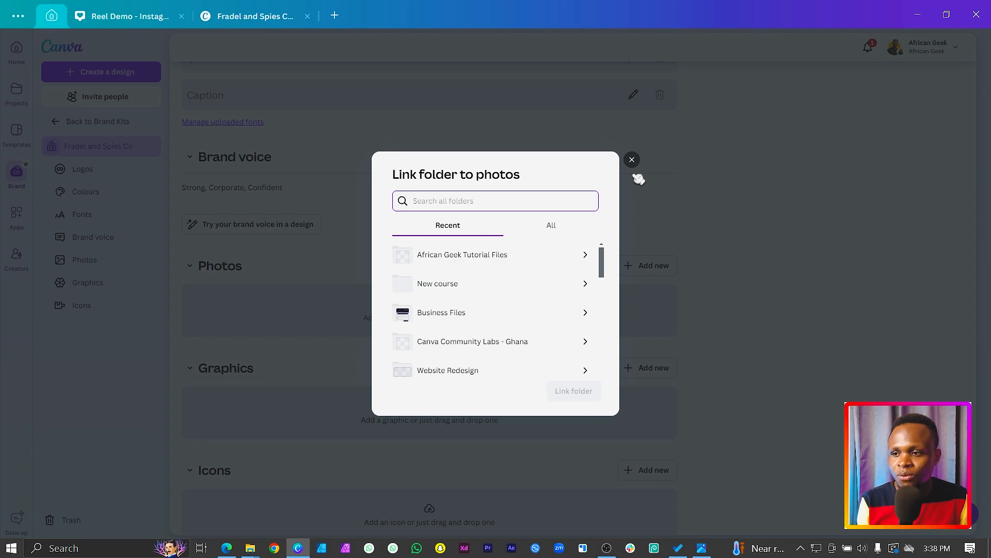
pyautogui.click(638, 177)
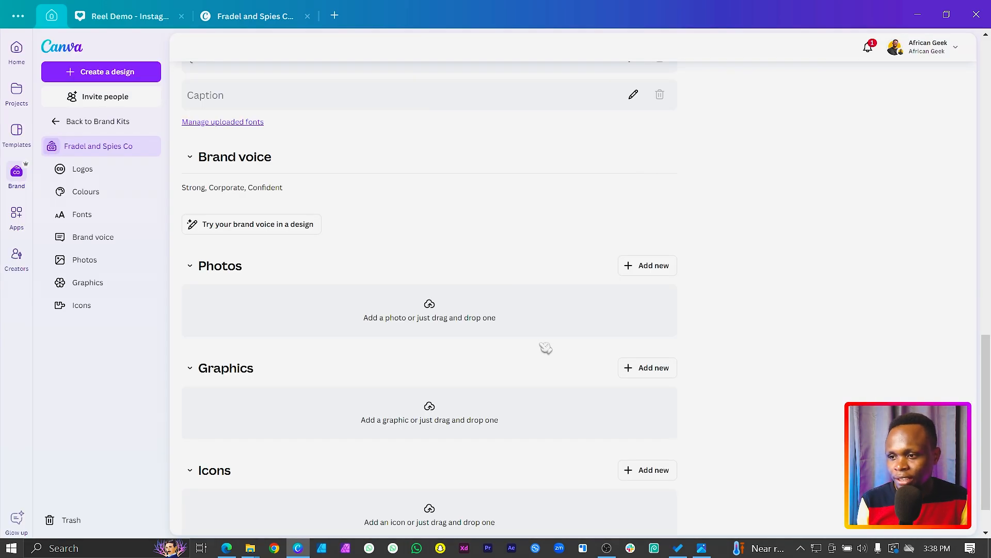
pyautogui.scroll(-1, 542, 349)
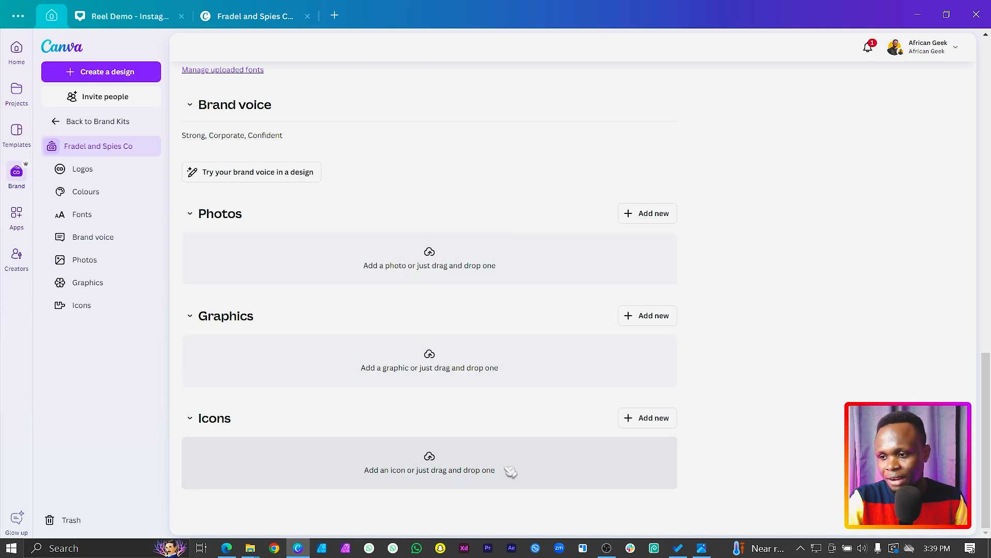
pyautogui.click(433, 461)
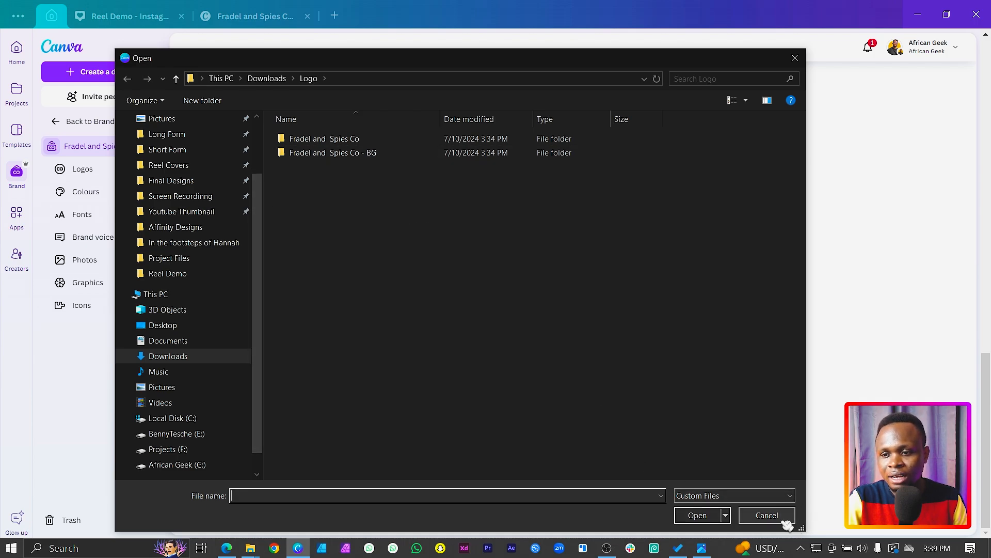
pyautogui.click(795, 58)
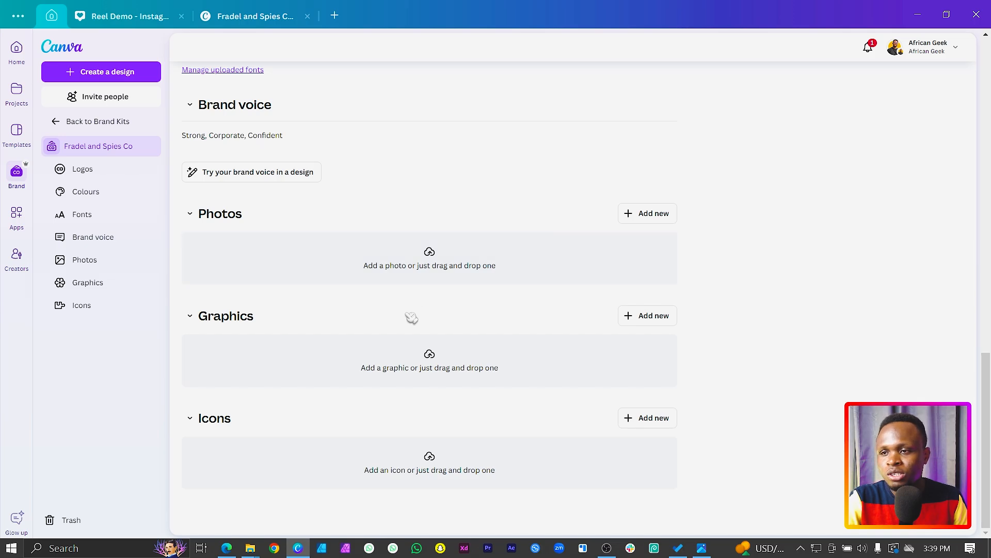
# Step: Dismiss the on-brand assets notice in the Fradel and Spies Co kit and return to the Brand Kits overview
pyautogui.scroll(4, 410, 317)
pyautogui.scroll(12, 410, 317)
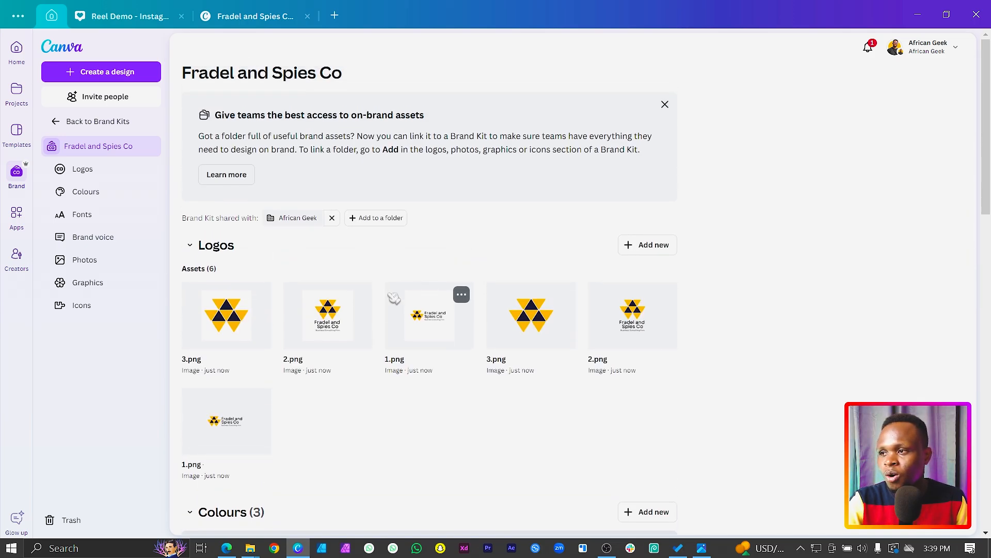
pyautogui.click(665, 105)
pyautogui.scroll(-15, 610, 208)
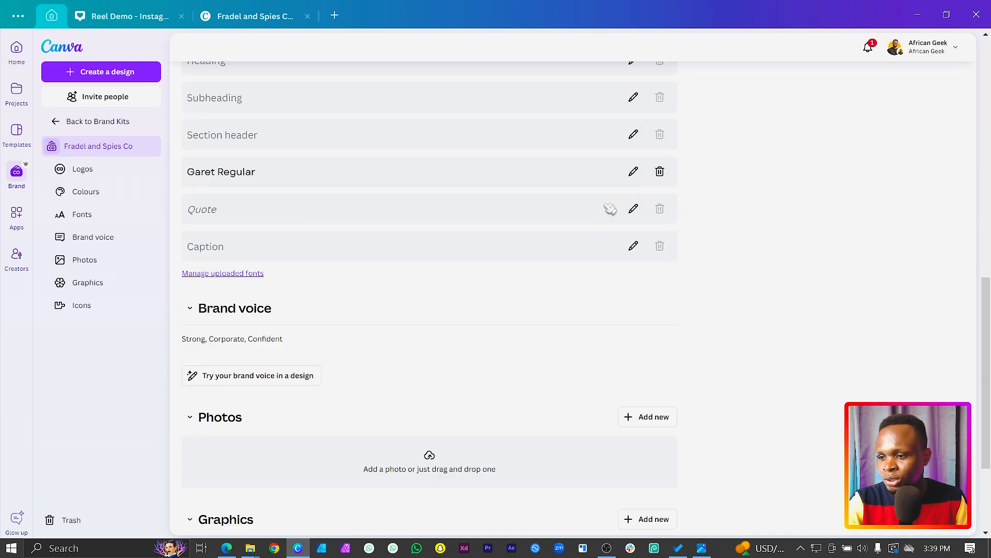
pyautogui.scroll(10, 610, 209)
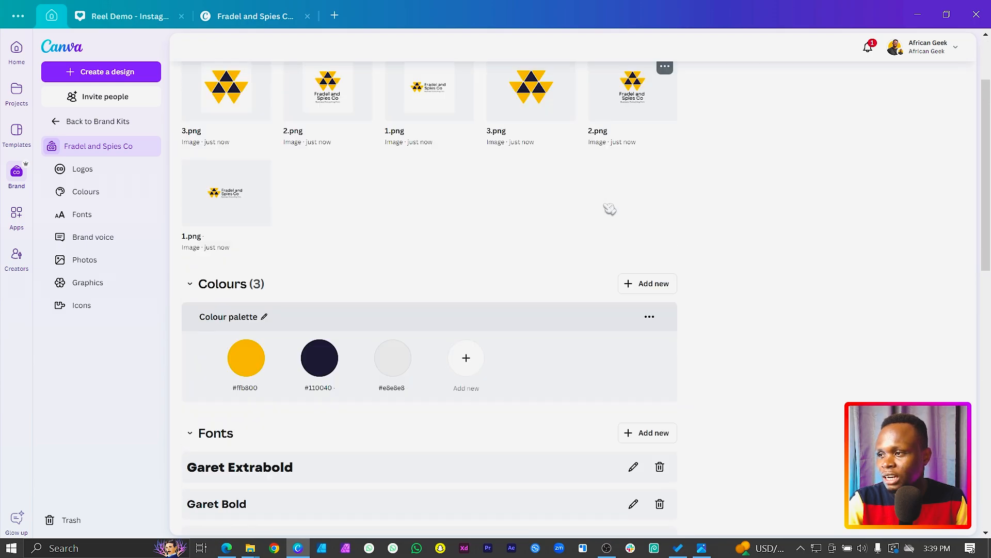
pyautogui.click(58, 123)
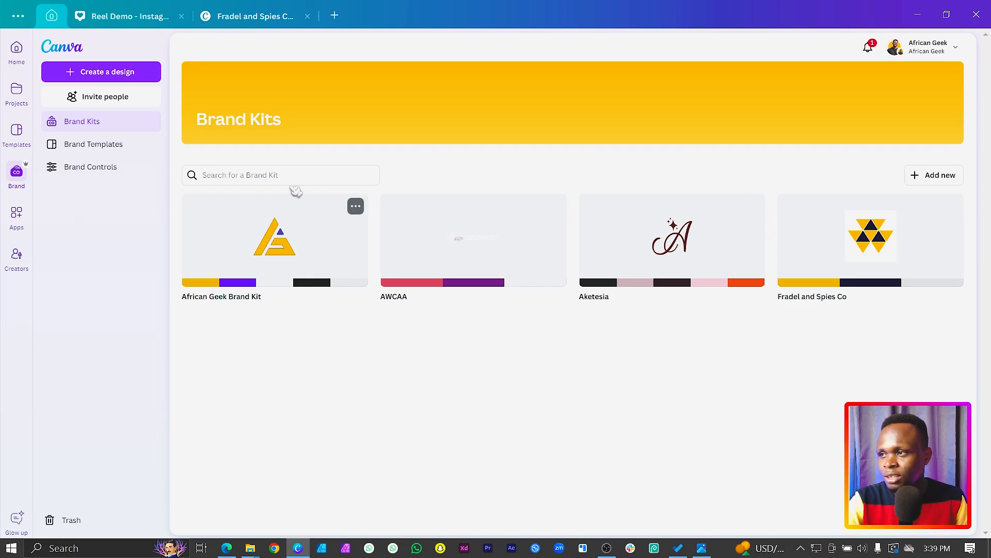
# Step: Reload the Fradel and Spies Co logo design and delete both colour code texts, #110040 and #FFB800, from page 1
pyautogui.click(285, 18)
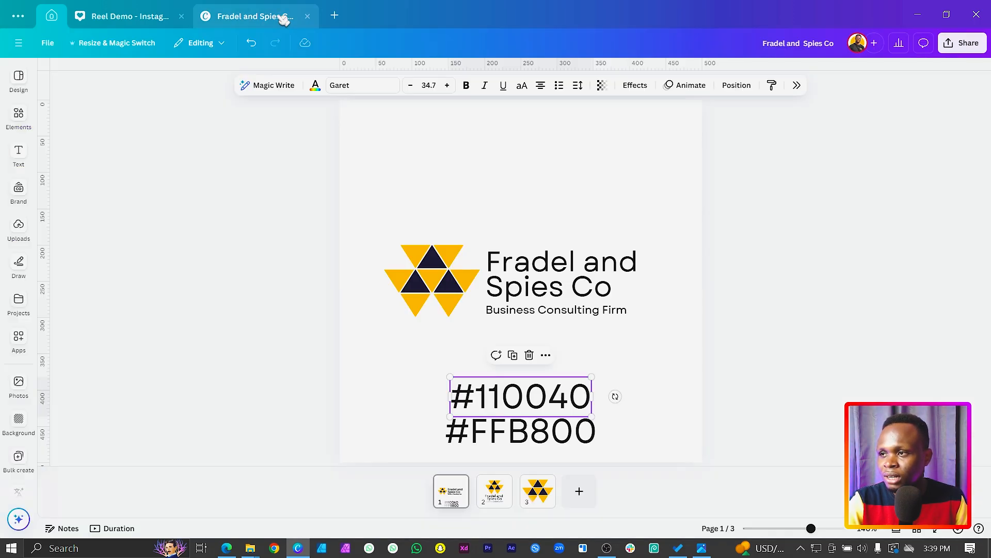
pyautogui.click(289, 239)
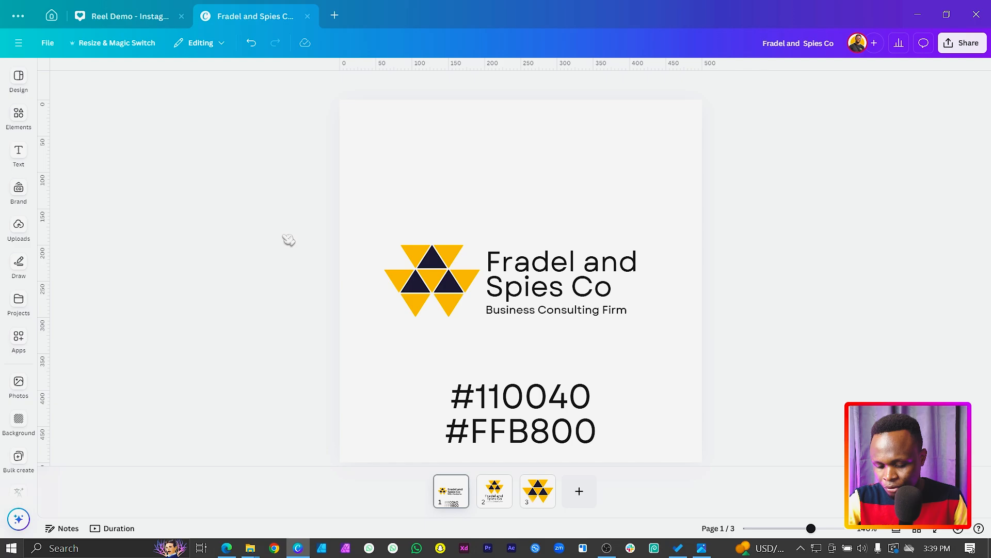
pyautogui.hotkey('ctrl', 'r')
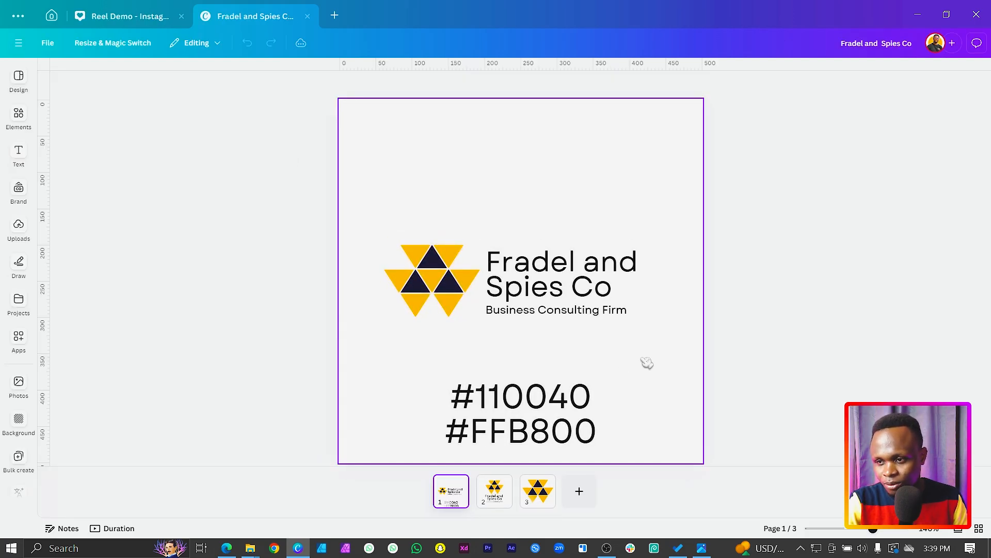
pyautogui.moveTo(647, 363); pyautogui.dragTo(522, 434)
pyautogui.press('Delete')
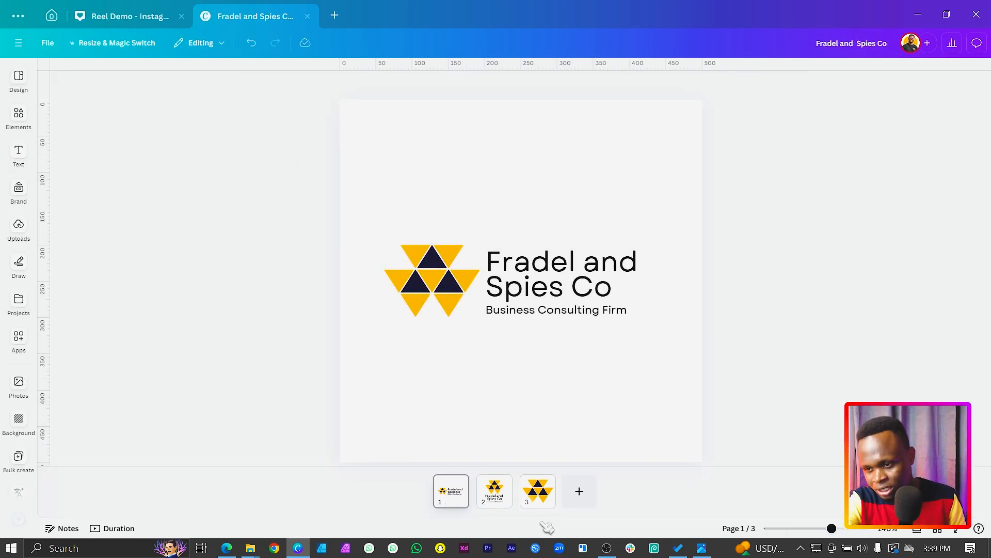
# Step: Add a blank fourth page and switch the active Brand Kit to Fradel and Spies Co
pyautogui.click(580, 491)
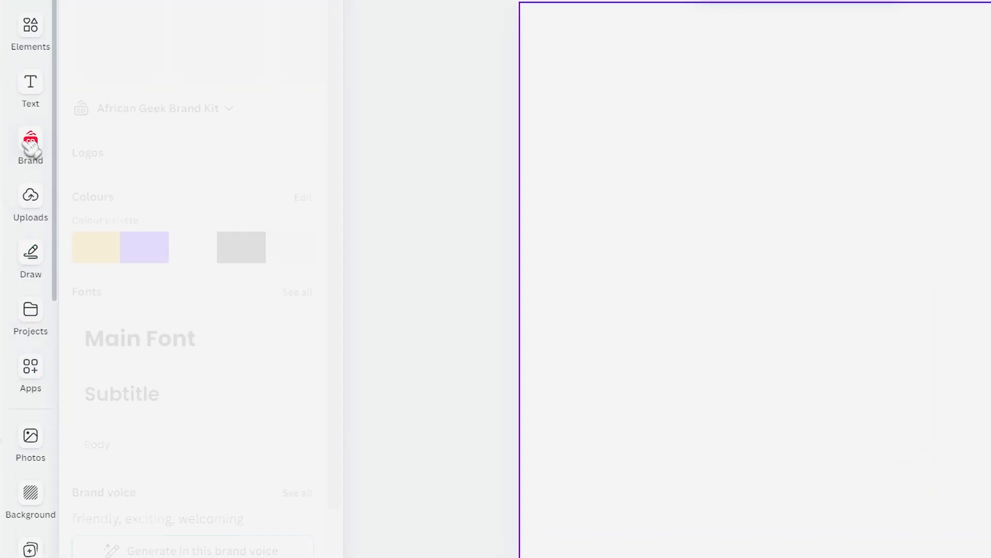
pyautogui.click(30, 144)
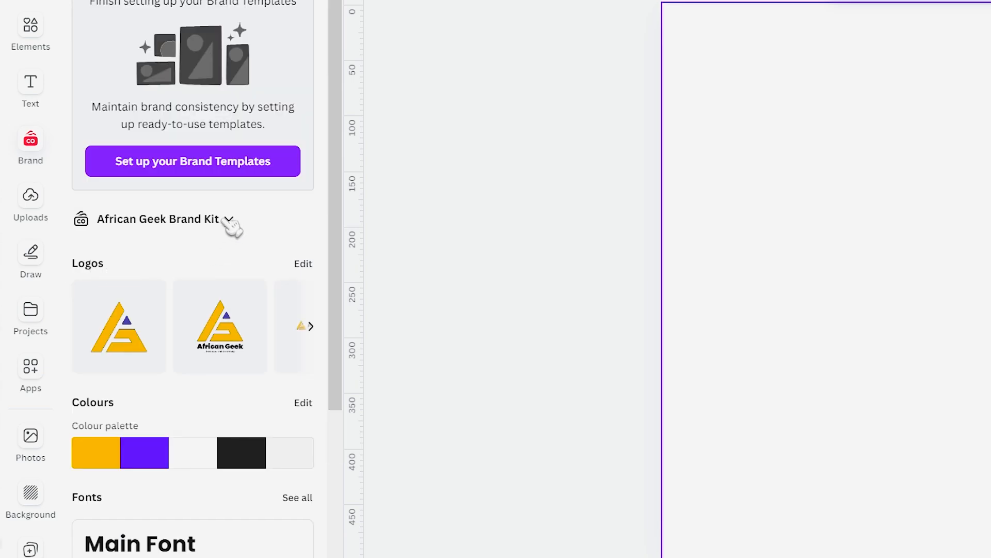
pyautogui.click(229, 219)
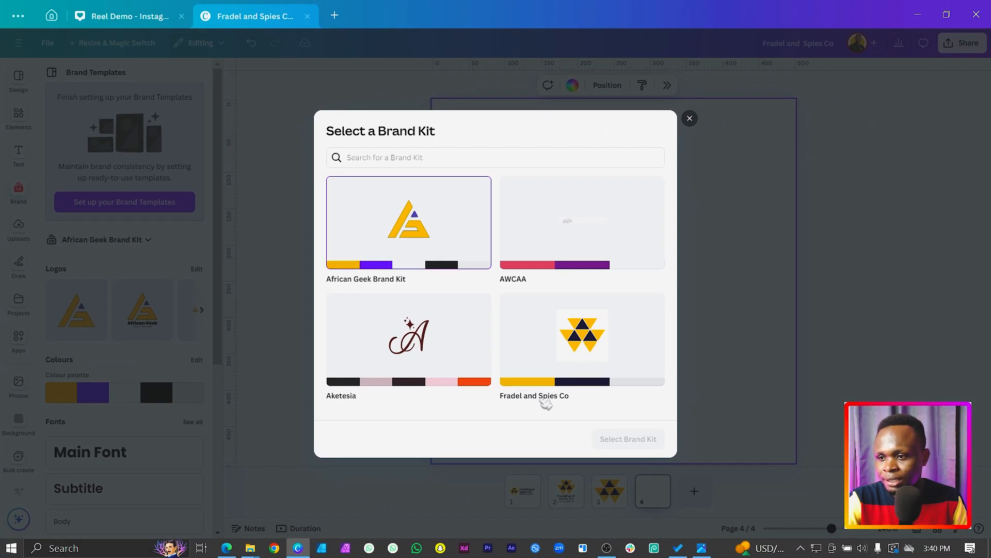
pyautogui.click(574, 338)
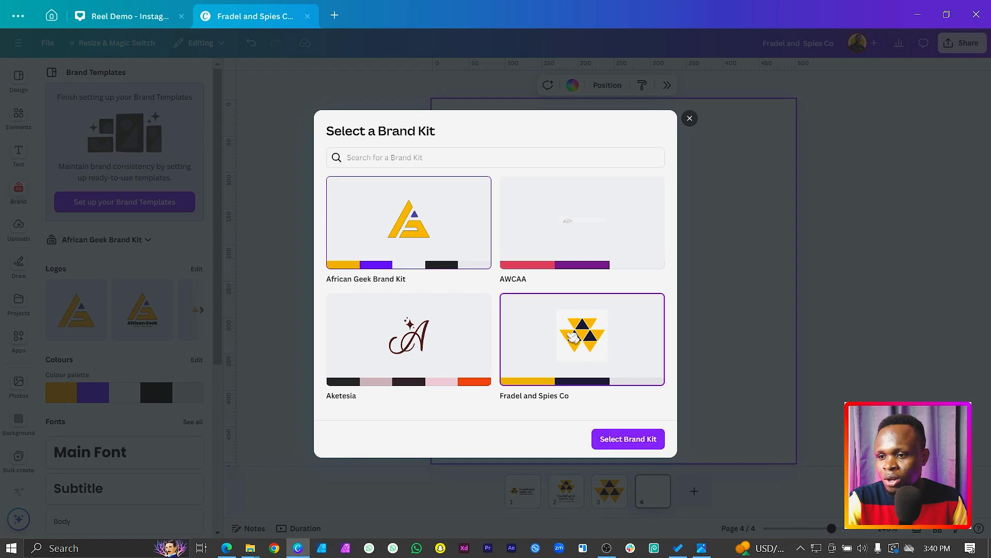
pyautogui.click(650, 440)
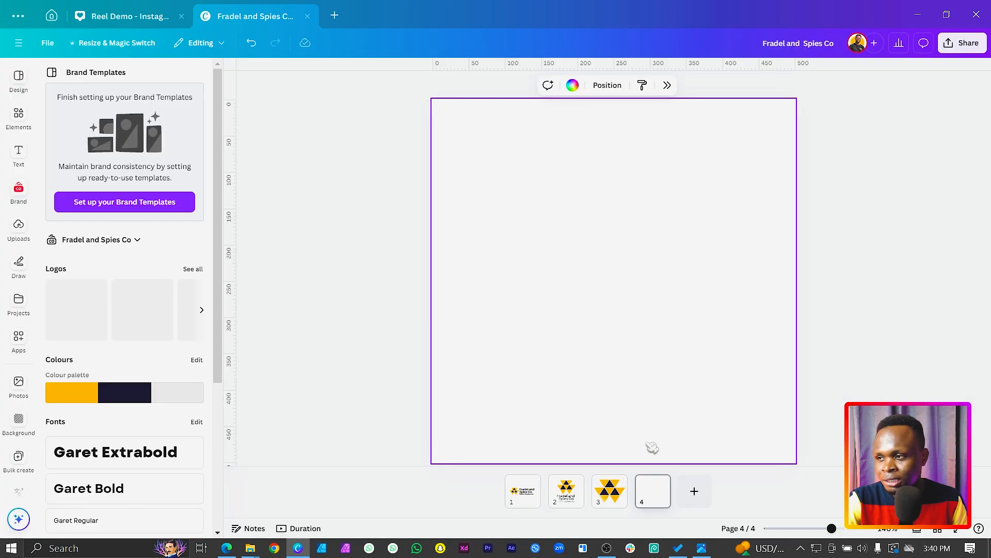
# Step: Paste the "I'm thrilled to share my latest creative endeavor!" paragraph onto page 4 and scale its text down to 11.8
pyautogui.scroll(-5, 127, 345)
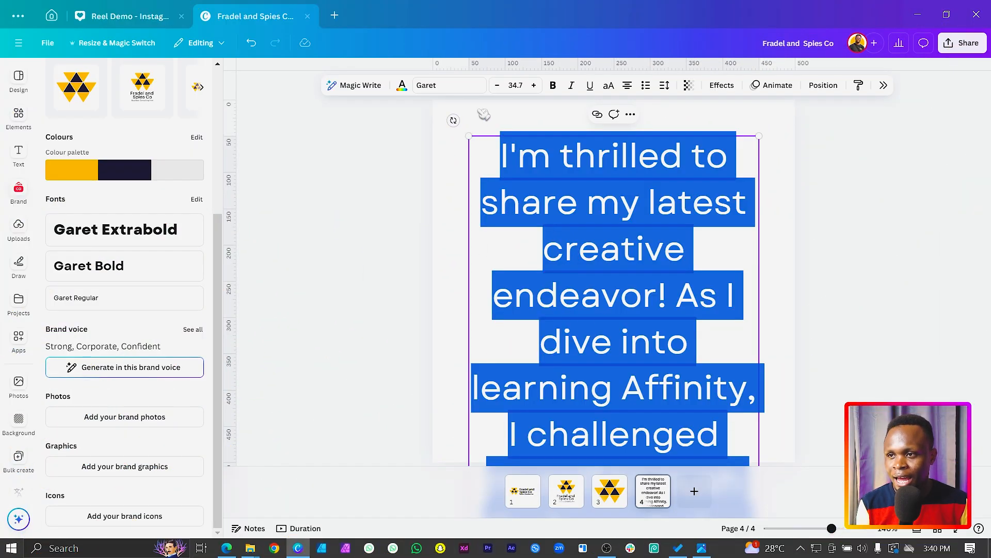
pyautogui.moveTo(467, 133); pyautogui.dragTo(519, 386)
pyautogui.click(545, 348)
pyautogui.moveTo(575, 422); pyautogui.dragTo(563, 168)
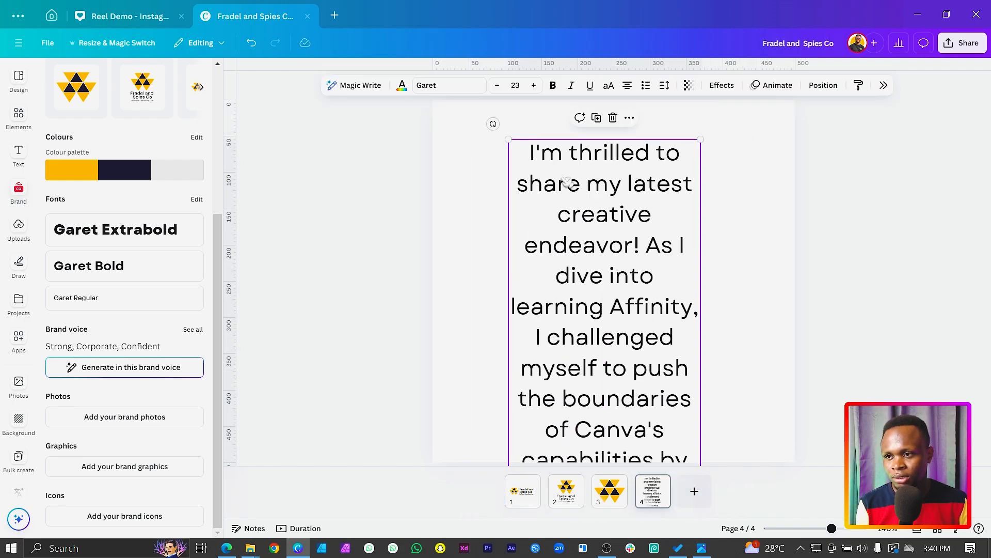
pyautogui.moveTo(507, 138); pyautogui.dragTo(596, 379)
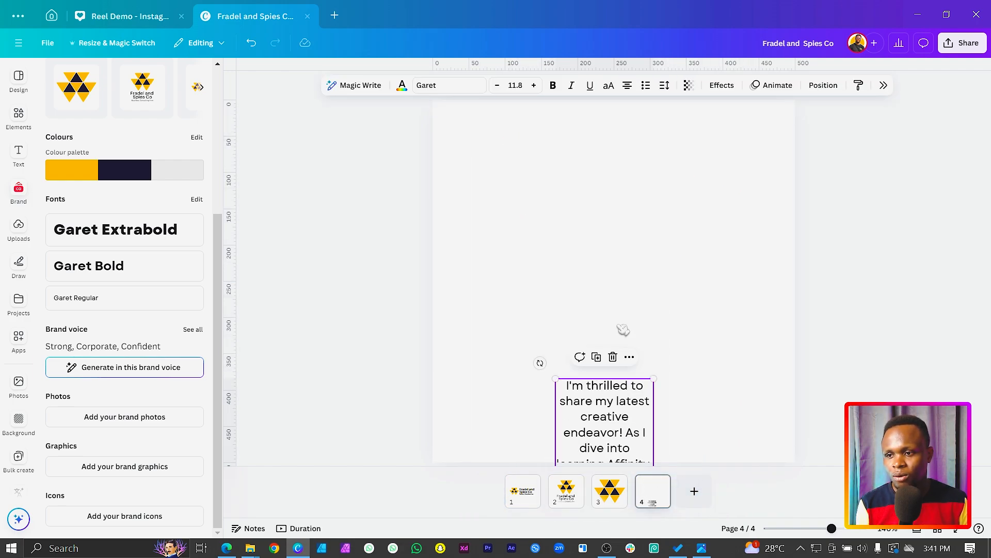
pyautogui.click(625, 331)
pyautogui.moveTo(640, 421); pyautogui.dragTo(690, 124)
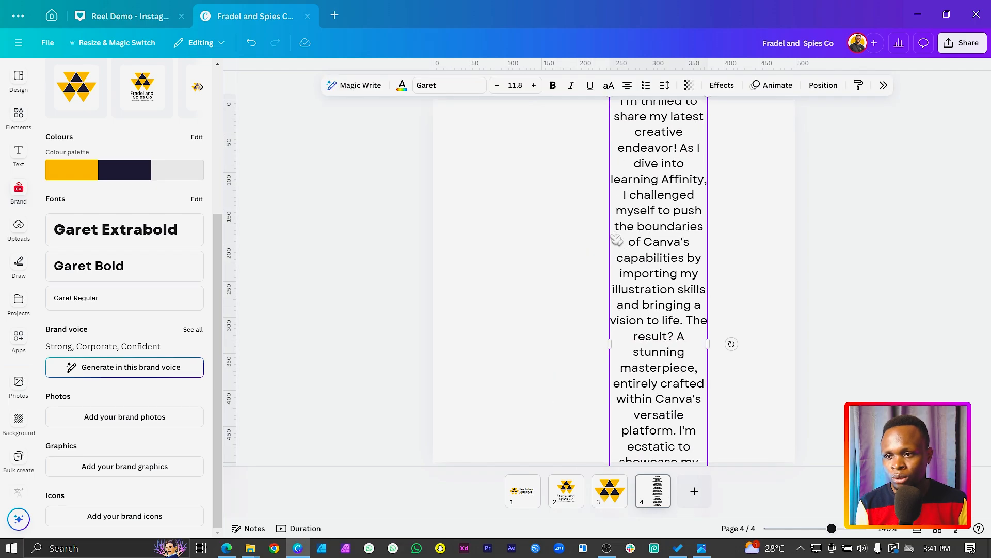
# Step: Widen the paragraph's text box, centre it on page 4 and scale its text down to 8.7
pyautogui.moveTo(606, 235); pyautogui.dragTo(494, 259)
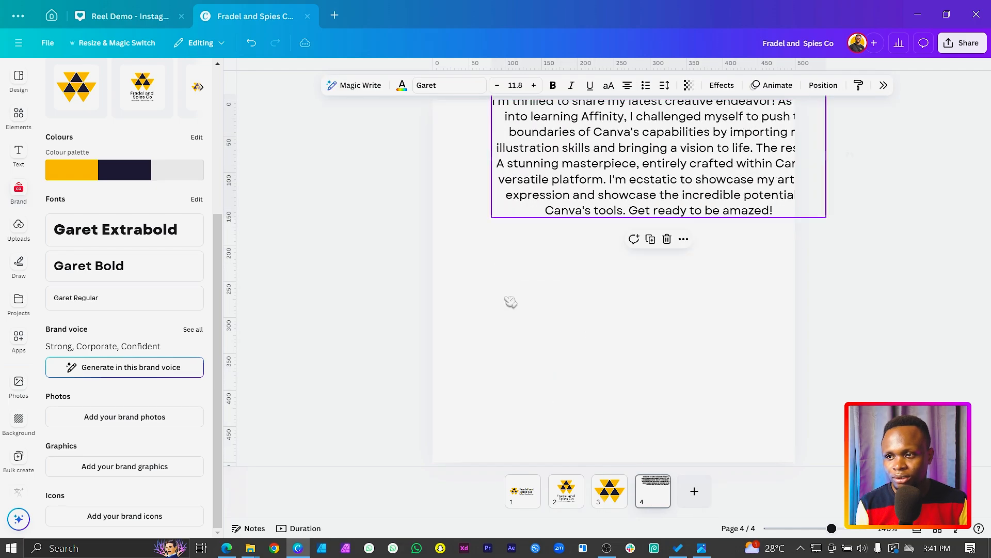
pyautogui.click(552, 345)
pyautogui.moveTo(599, 195); pyautogui.dragTo(555, 312)
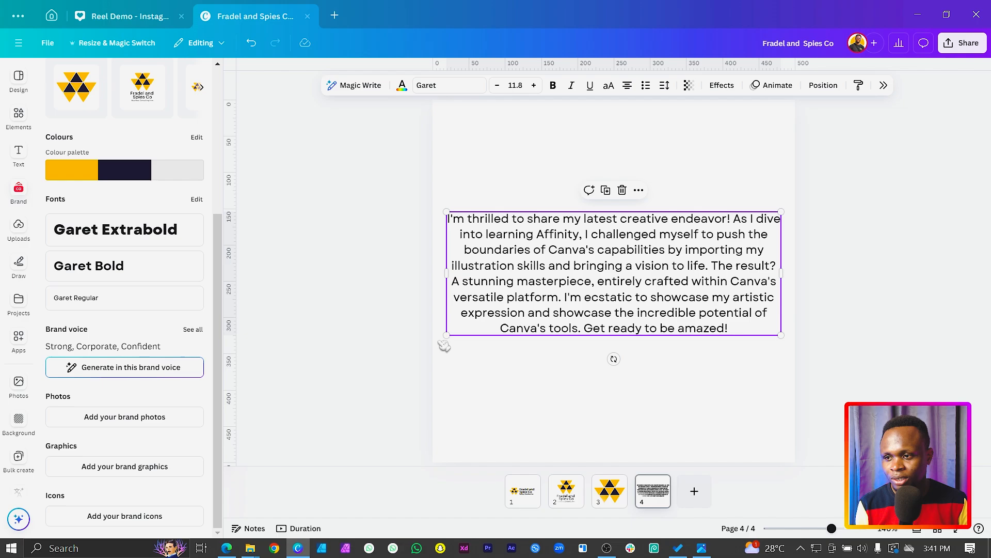
pyautogui.moveTo(446, 336); pyautogui.dragTo(489, 321)
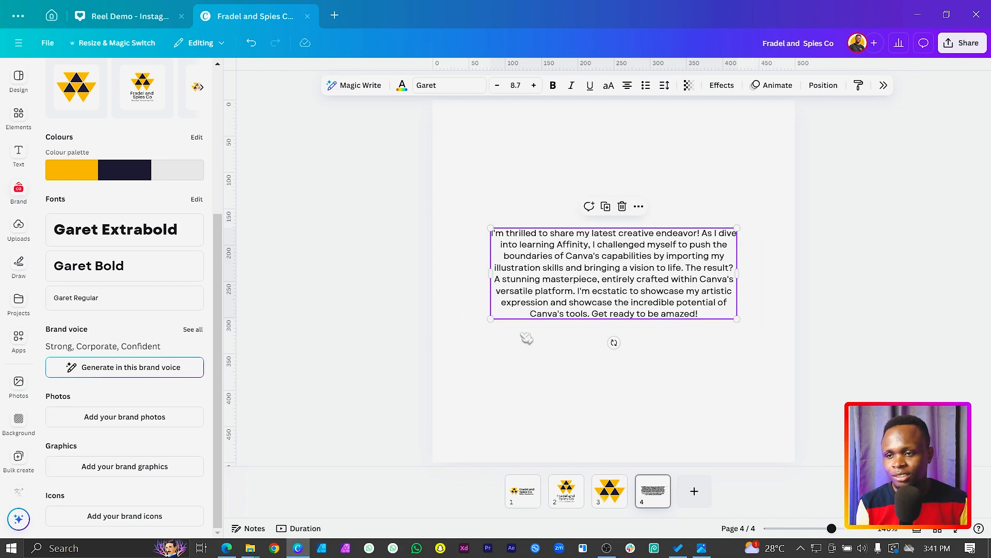
pyautogui.click(554, 331)
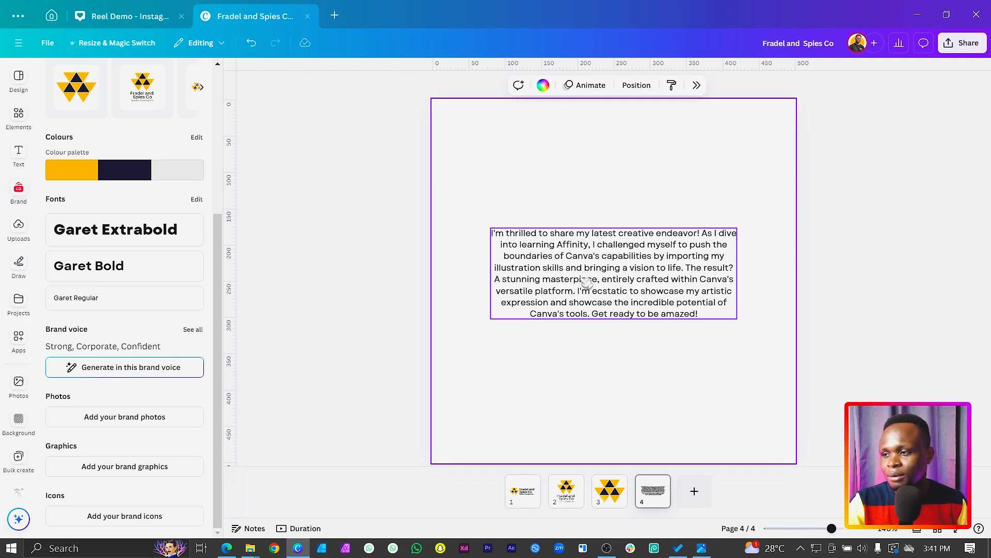
# Step: Rewrite the paragraph in the brand voice using Magic Write's Change voice option
pyautogui.moveTo(584, 284)
pyautogui.mouseDown()
pyautogui.moveTo(571, 279)
pyautogui.moveTo(581, 279)
pyautogui.mouseUp()
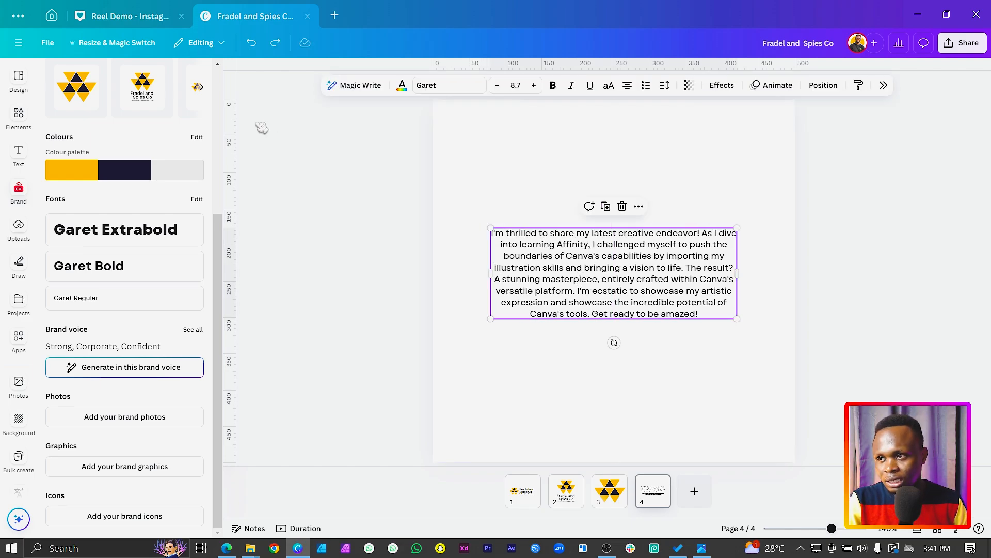
pyautogui.click(351, 85)
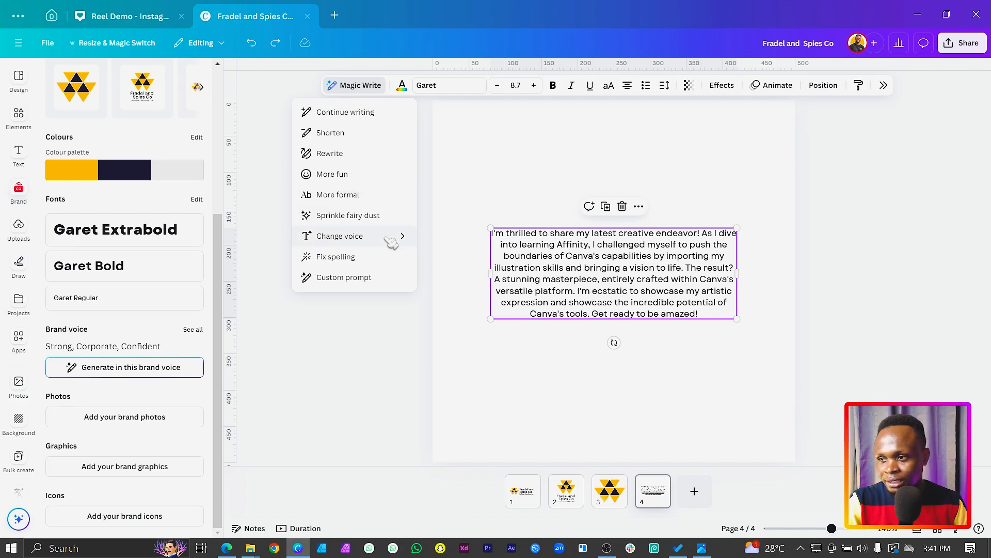
pyautogui.moveTo(390, 240)
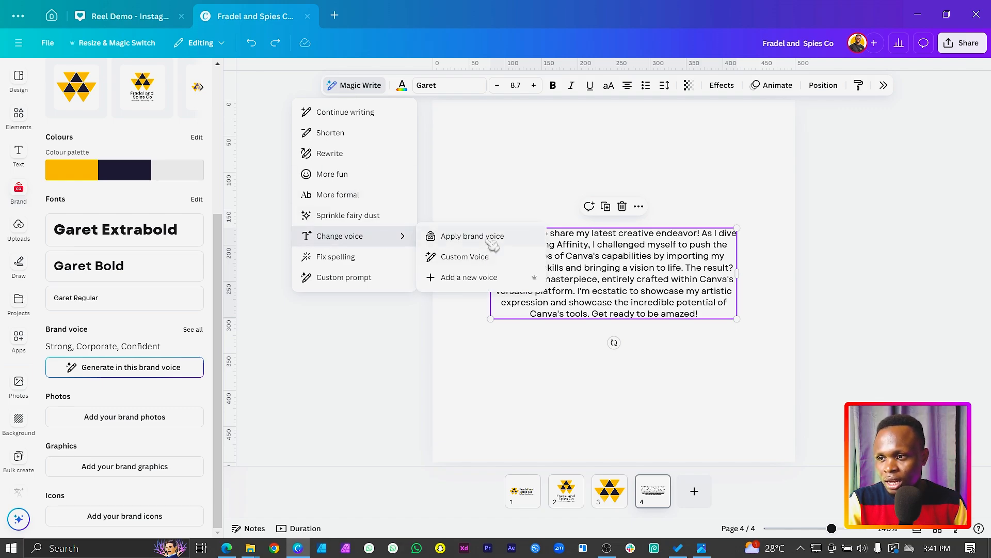
pyautogui.click(503, 243)
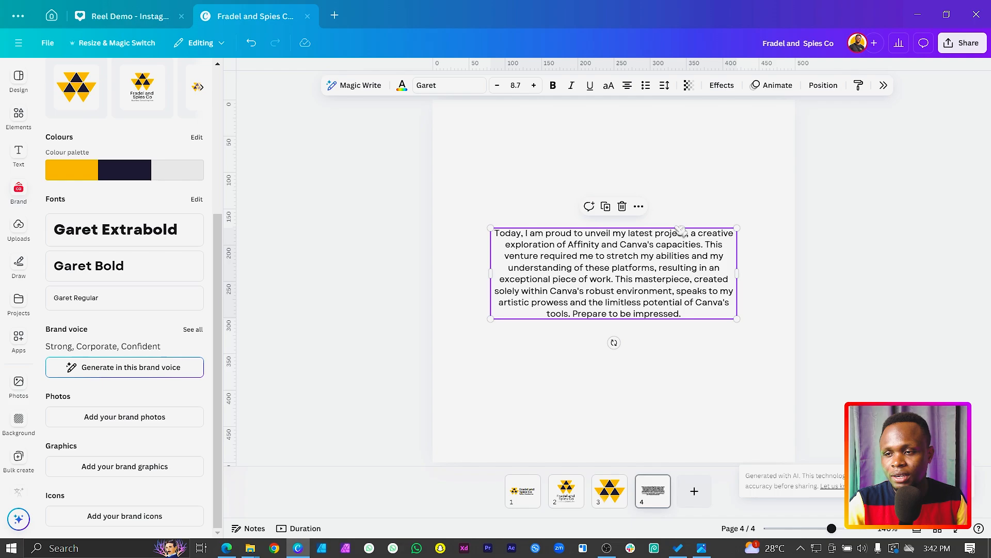
# Step: Copy the rewritten paragraph's text, then undo the rewrite to bring back the original wording
pyautogui.moveTo(599, 298); pyautogui.dragTo(597, 221)
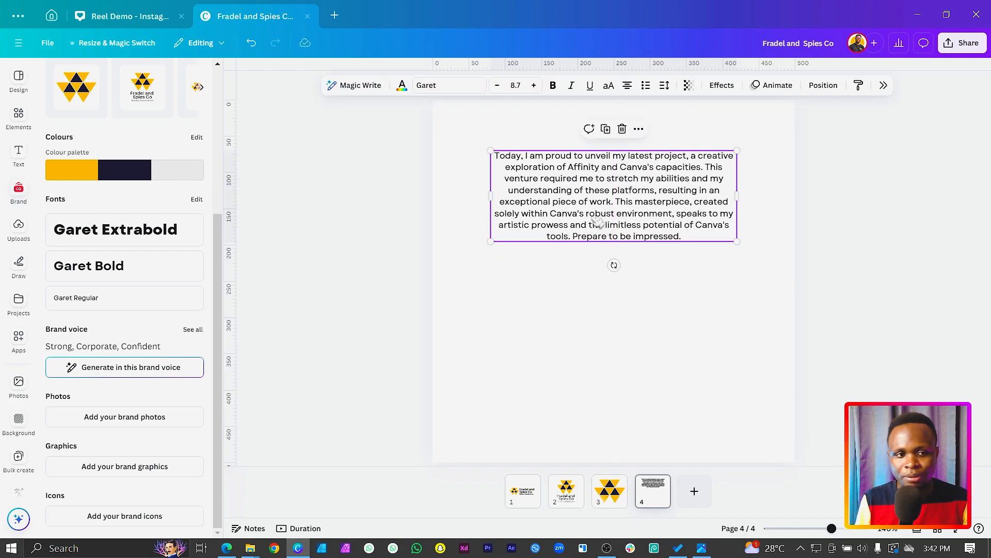
pyautogui.doubleClick(594, 218)
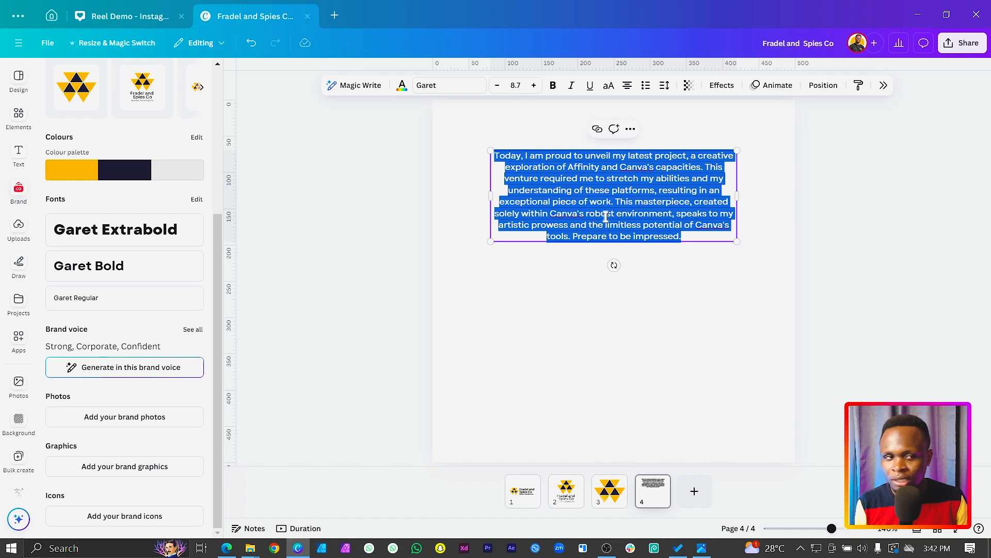
pyautogui.click(706, 315)
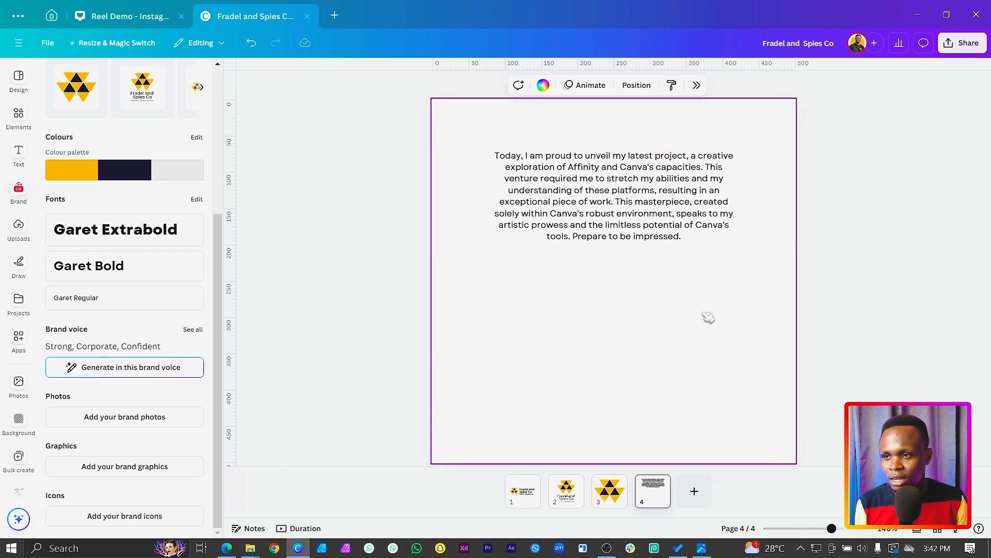
pyautogui.hotkey('ctrl', 'y')
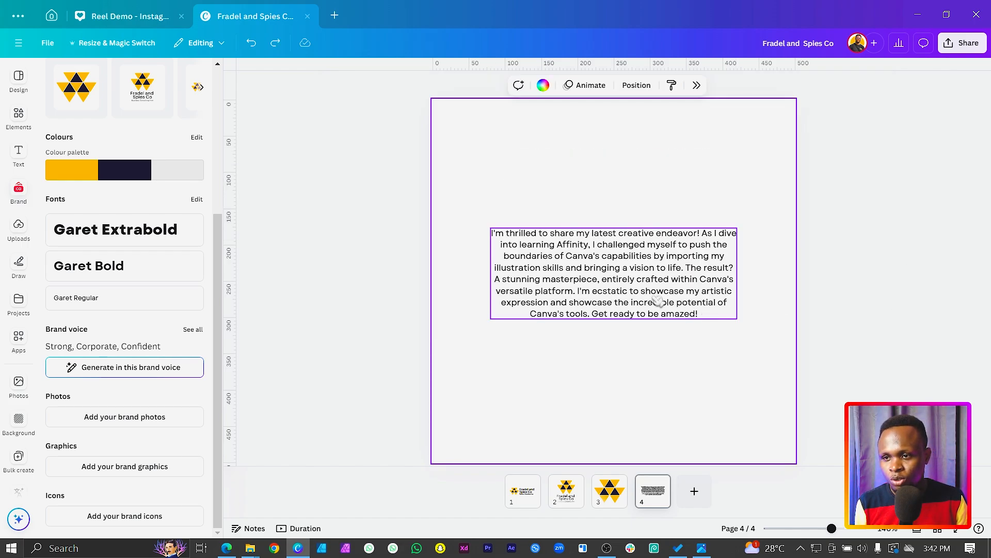
# Step: Move the original paragraph to the upper part of page 4 and paste the copied rewrite as a separate text box
pyautogui.moveTo(656, 300); pyautogui.dragTo(658, 210)
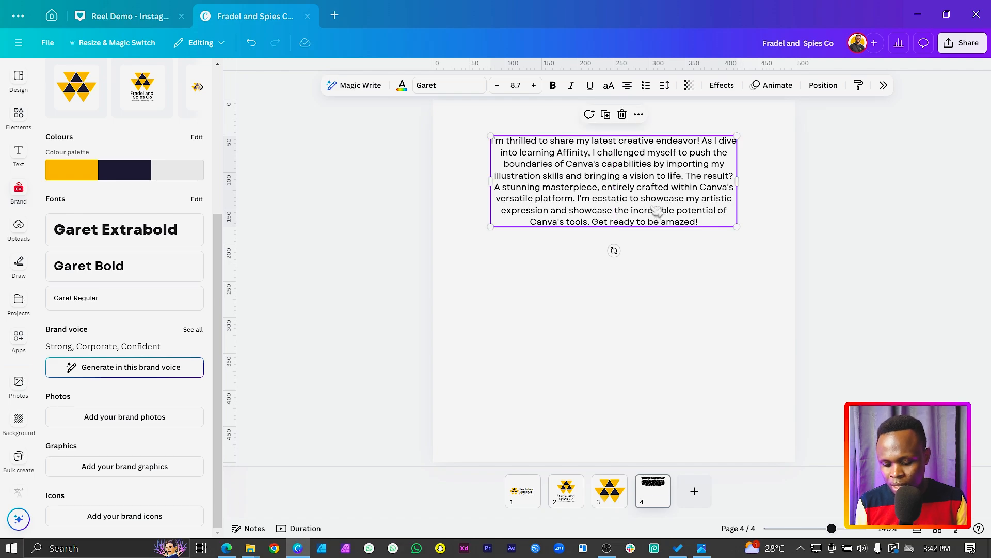
pyautogui.click(637, 340)
pyautogui.hotkey('ctrl', 'v')
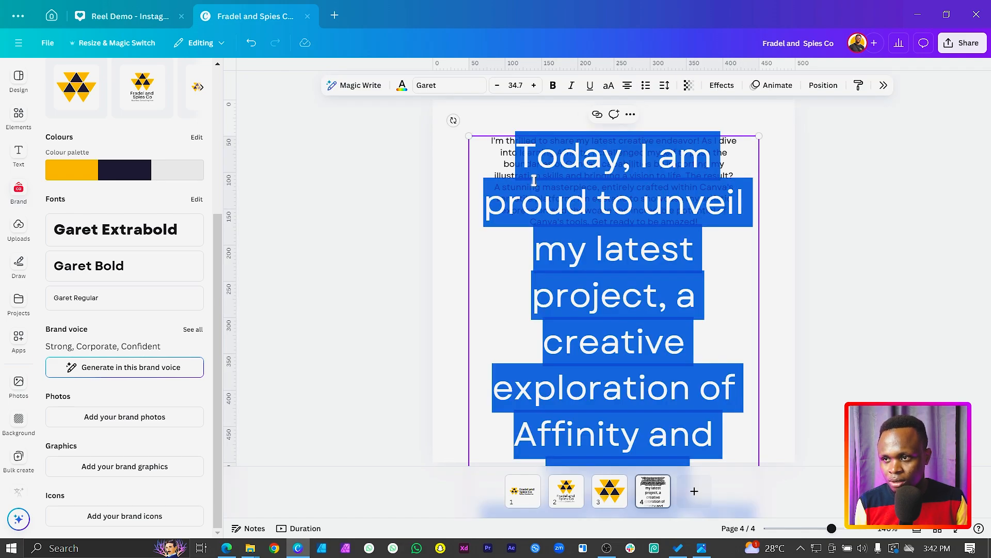
# Step: Place the pasted rewrite below the original paragraph and copy the original's text style onto it
pyautogui.rightClick(595, 185)
pyautogui.click(640, 212)
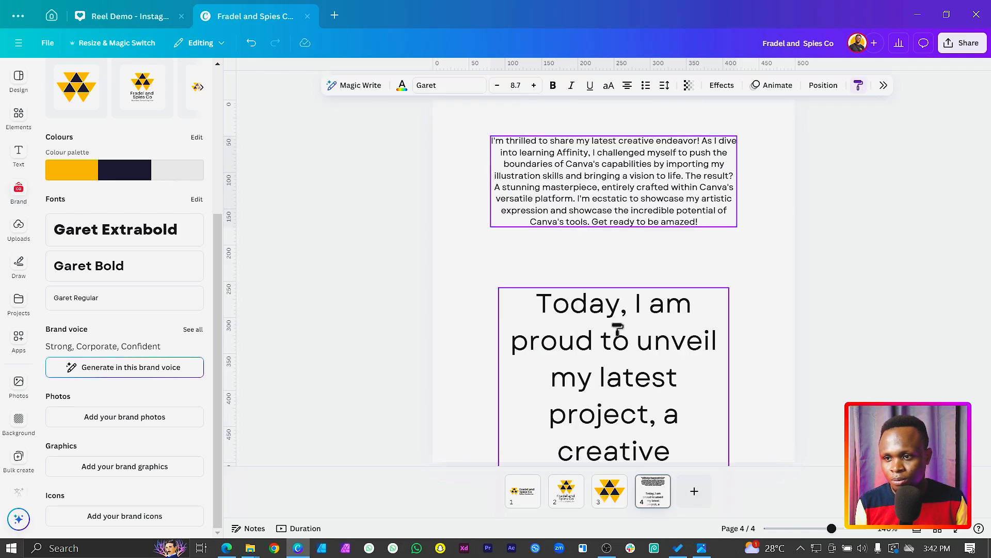
pyautogui.click(617, 327)
# Step: Resize the rewritten text box to roughly the original paragraph's width and move it up closer beneath it
pyautogui.click(478, 367)
pyautogui.click(442, 316)
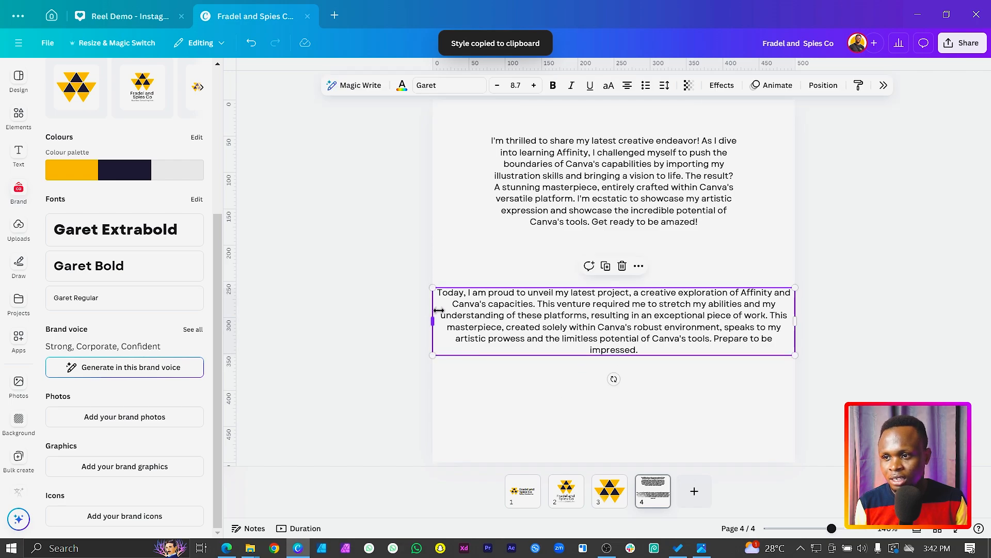
pyautogui.moveTo(438, 311); pyautogui.dragTo(483, 315)
pyautogui.click(509, 408)
pyautogui.moveTo(533, 350); pyautogui.dragTo(529, 318)
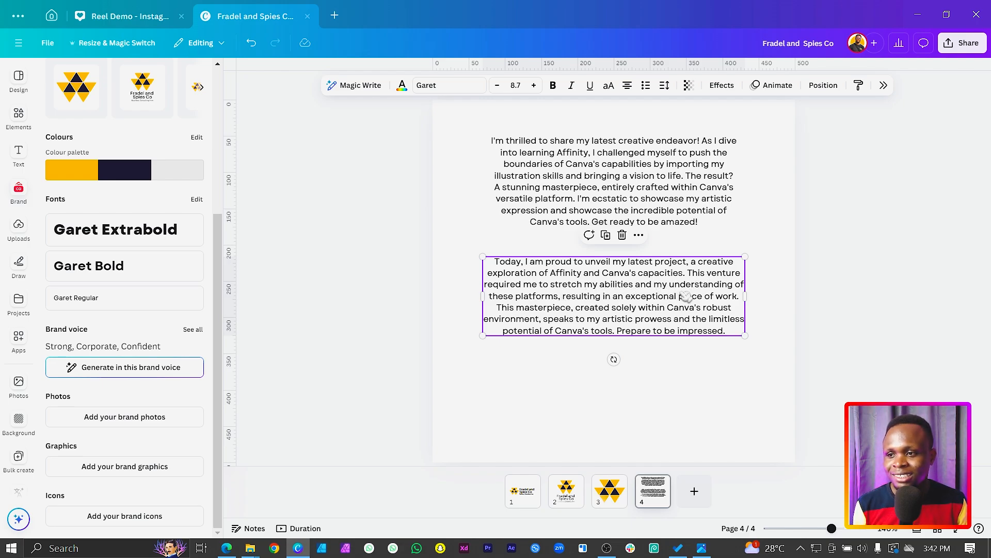
# Step: Move both paragraphs down together to the vertical middle of page 4 and deselect them
pyautogui.moveTo(454, 187); pyautogui.dragTo(572, 347)
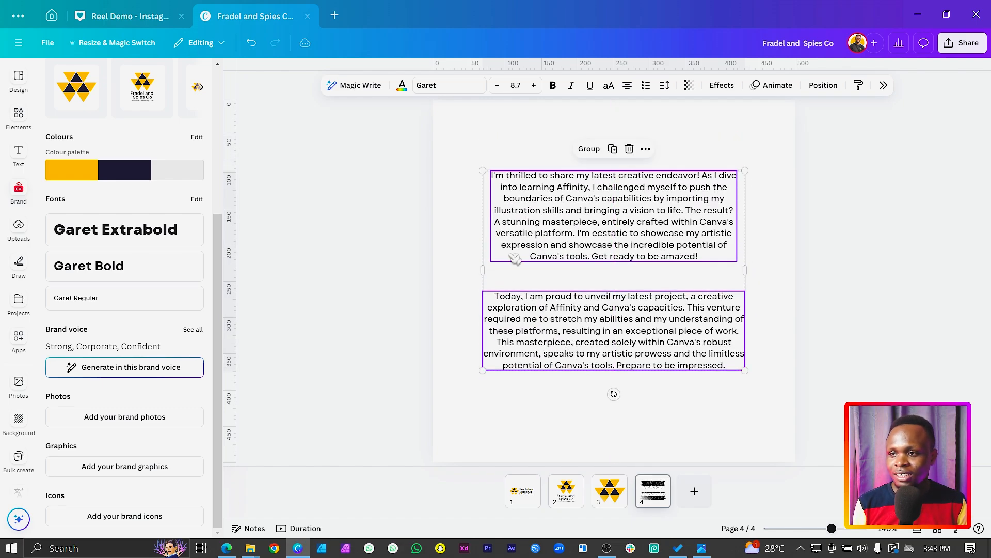
pyautogui.click(539, 151)
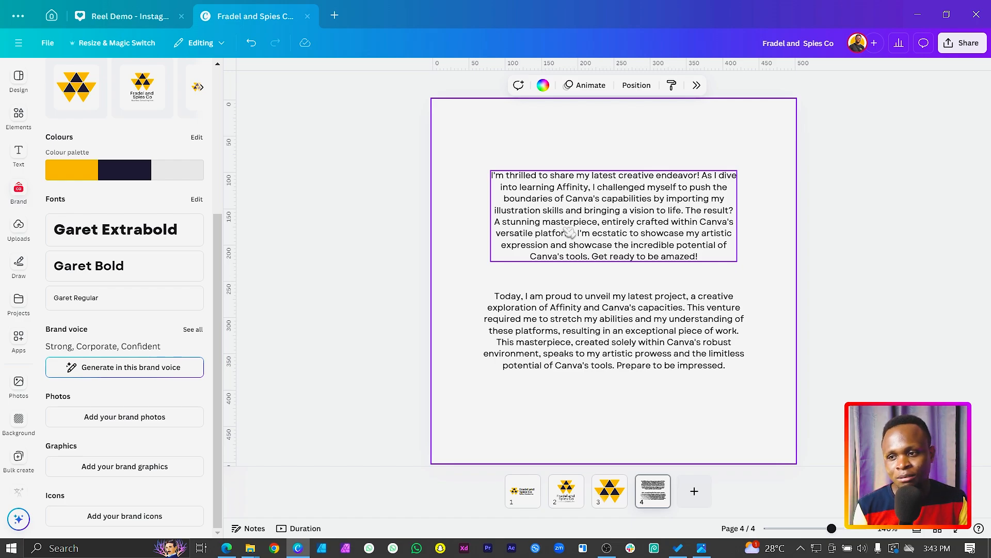
pyautogui.click(556, 327)
pyautogui.click(555, 409)
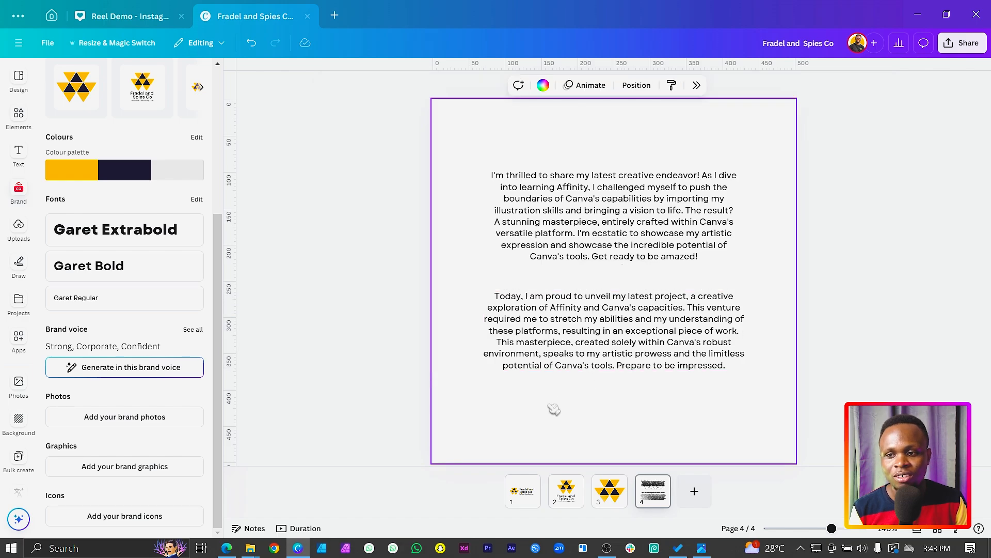